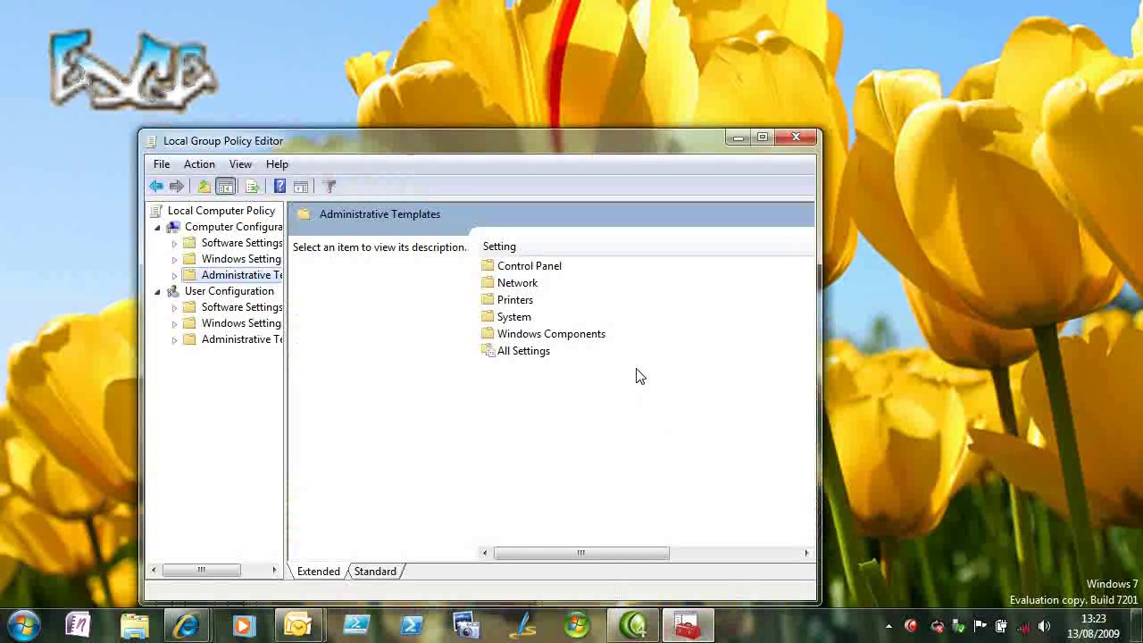
- Filter the computer's Administrative Templates by the keyword "bitlocker" within policy setting titles
right_click(218, 279)
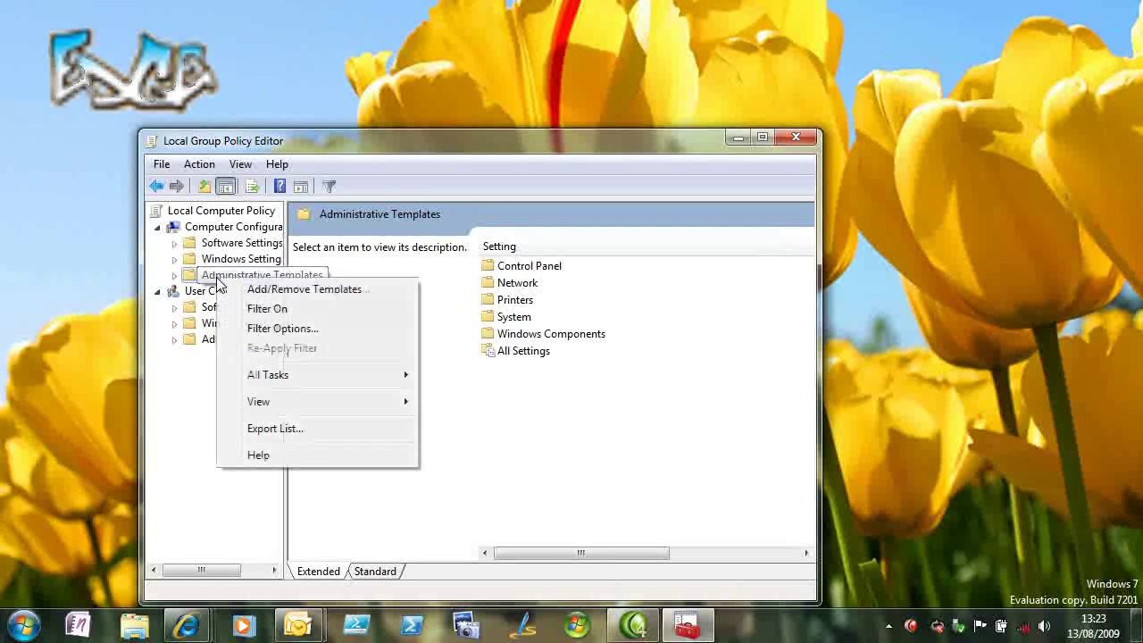
click(280, 329)
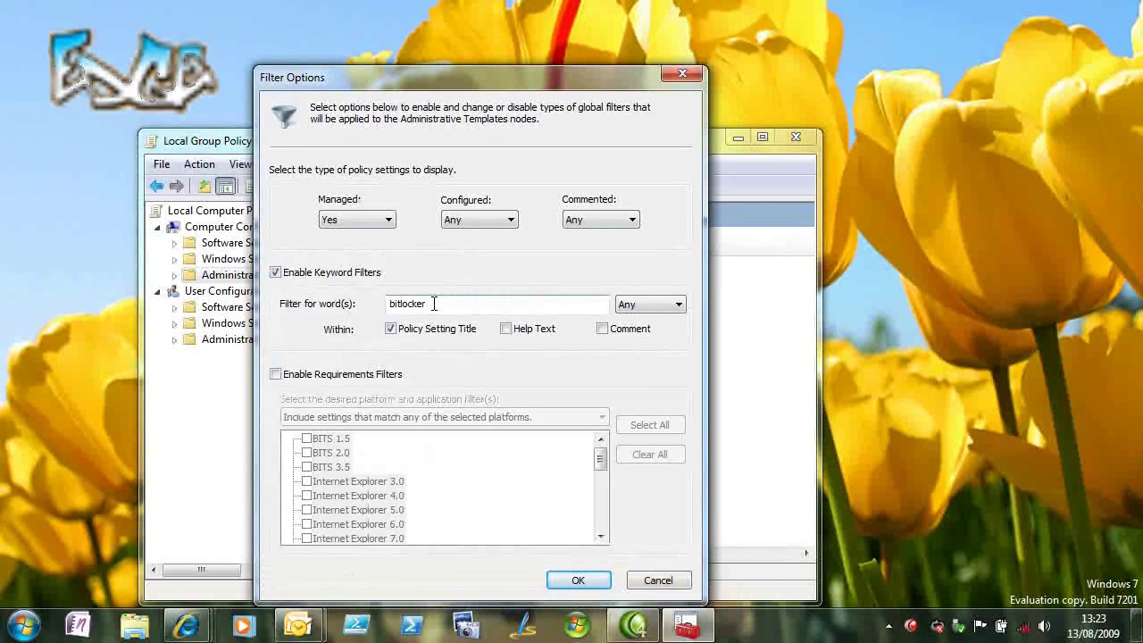
click(580, 580)
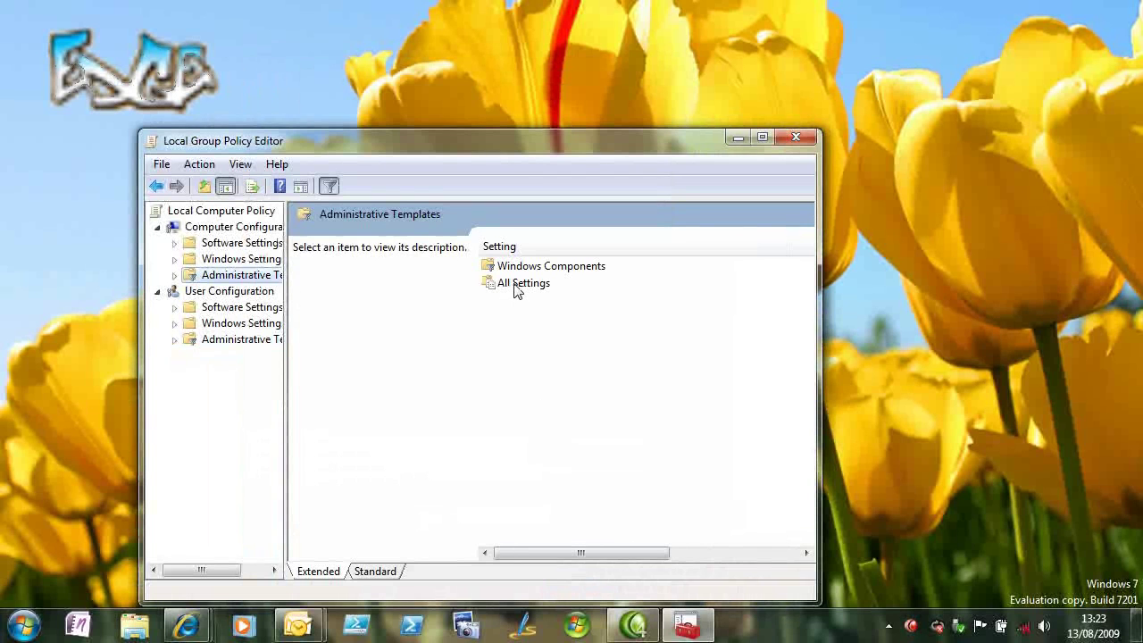
- Open the Removable Data Drives policies under Windows Components, BitLocker Drive Encryption, and widen the editor window to show the policy states
double_click(516, 267)
click(514, 269)
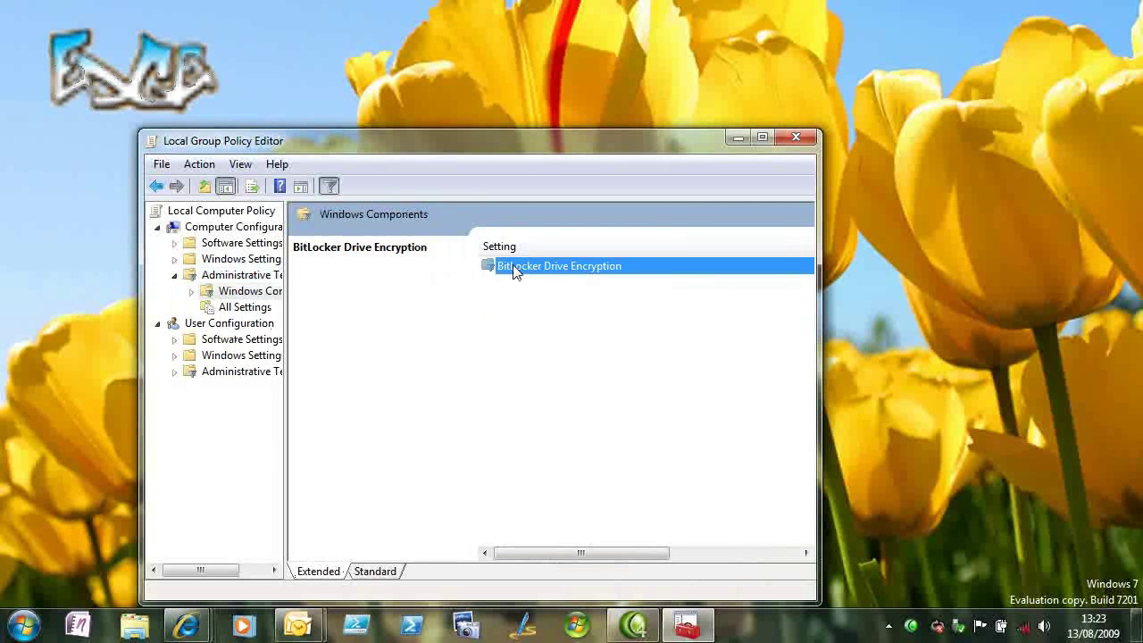
double_click(515, 268)
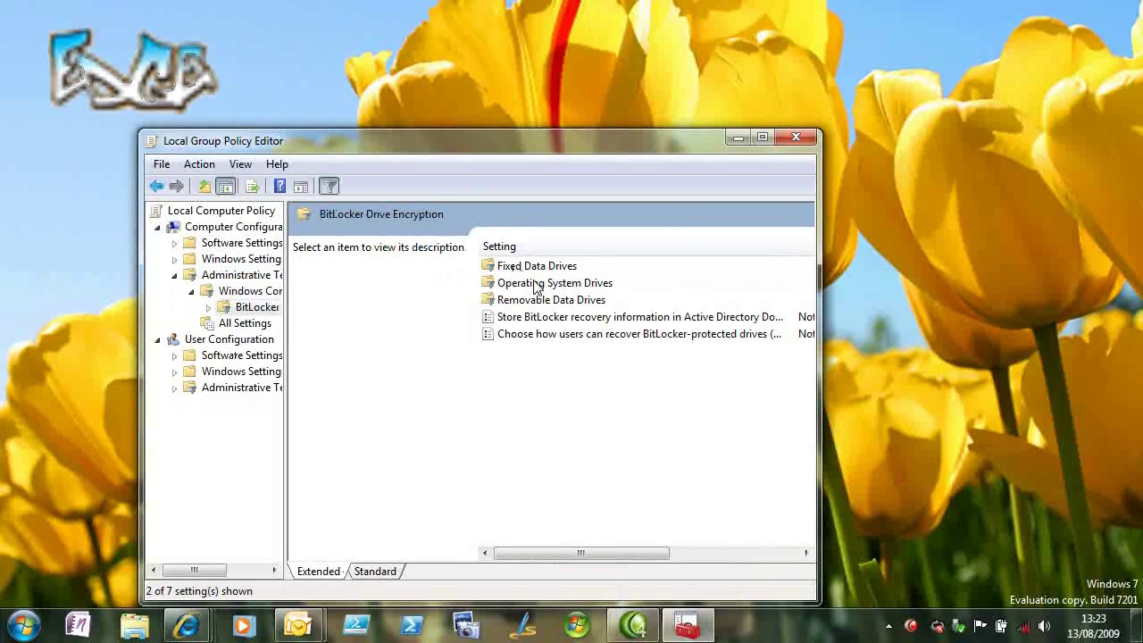
drag(822, 246, 1123, 227)
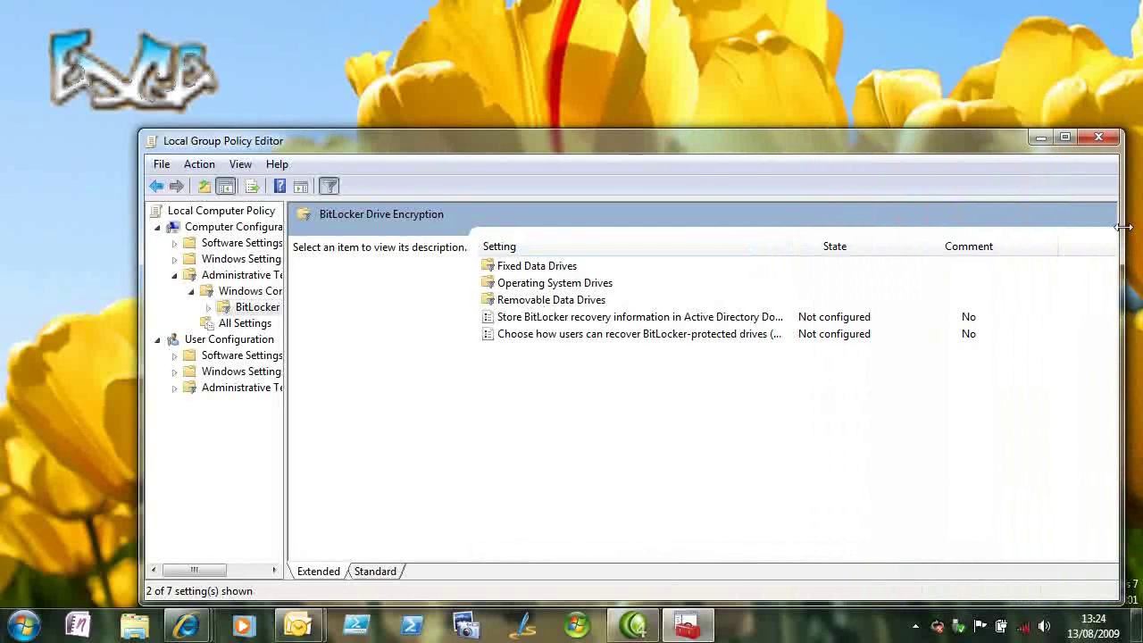
click(570, 286)
double_click(572, 302)
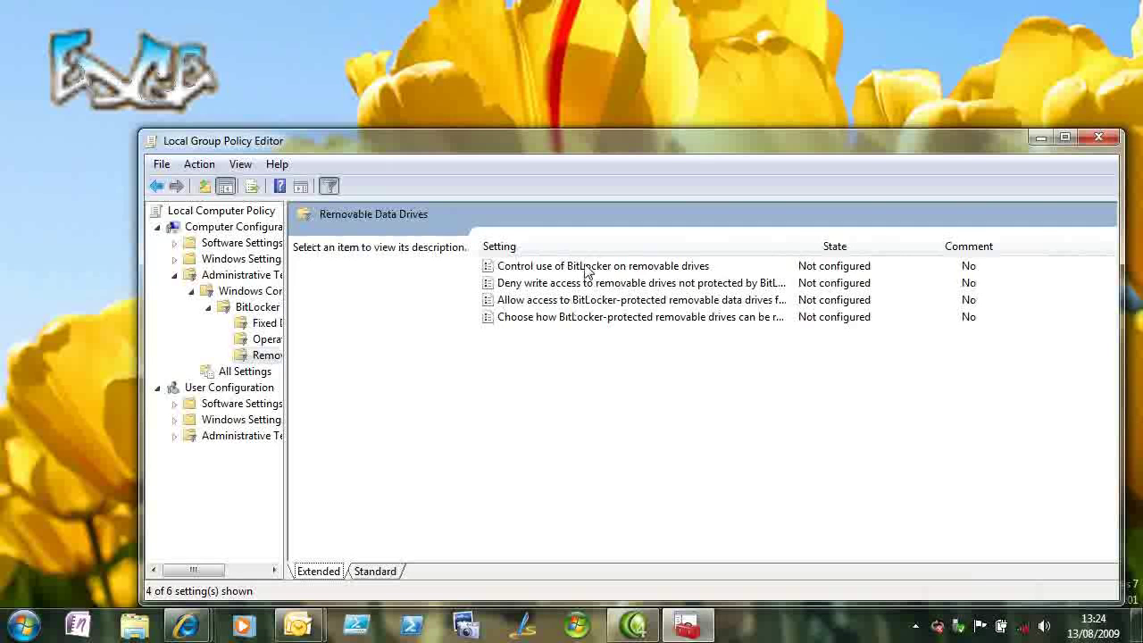
- Review the policies controlling BitLocker use and recovery on removable drives, and close the policy editor without changing anything
click(589, 266)
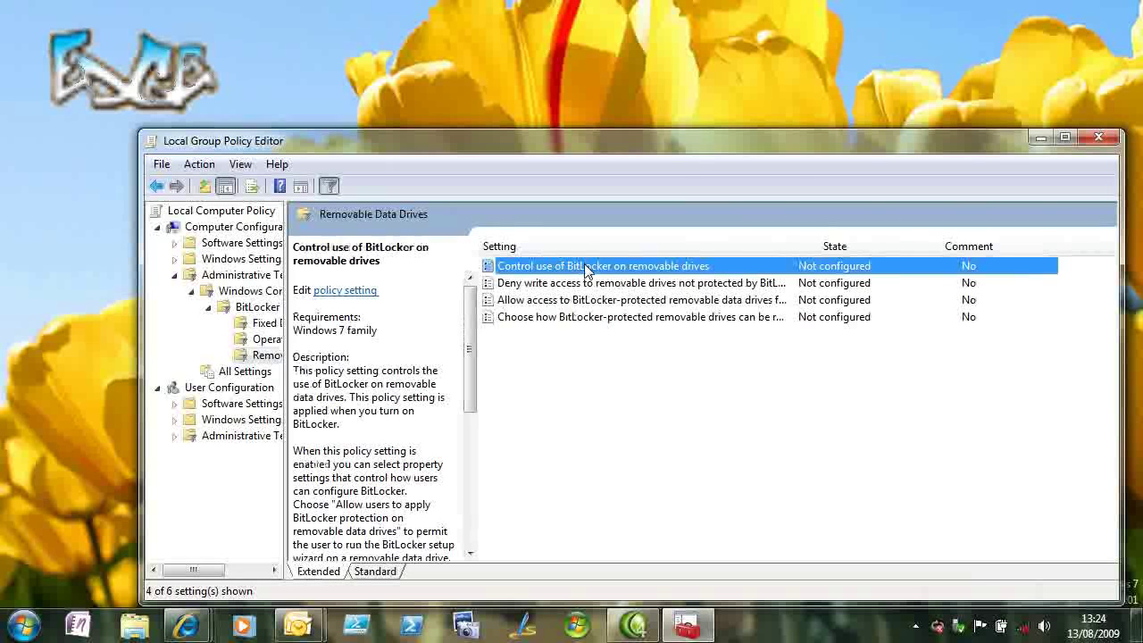
click(590, 319)
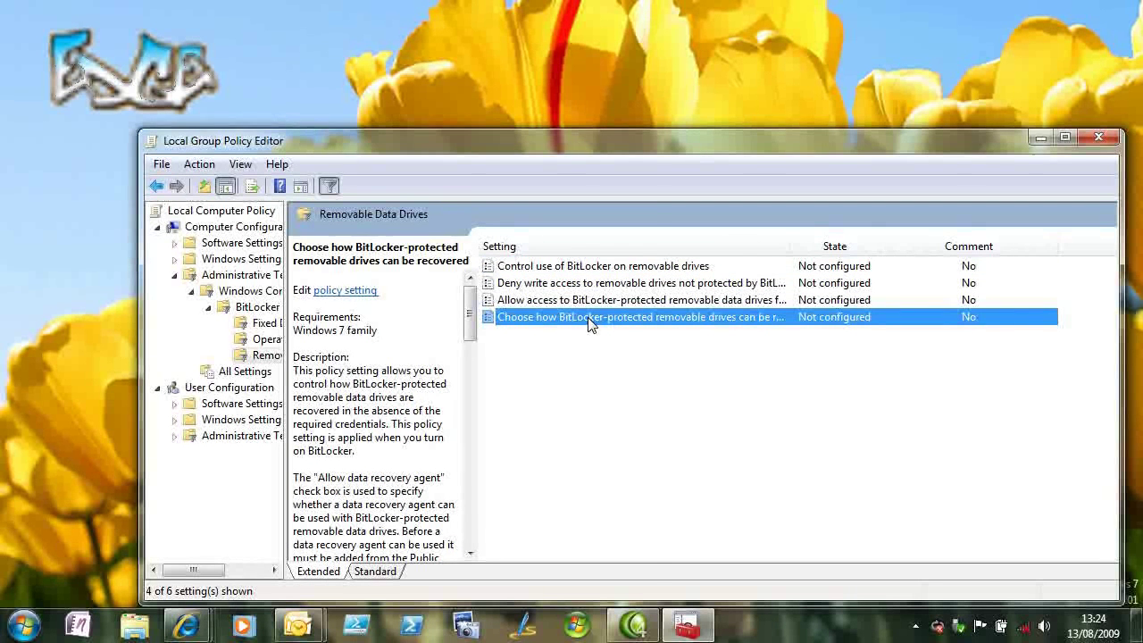
double_click(590, 319)
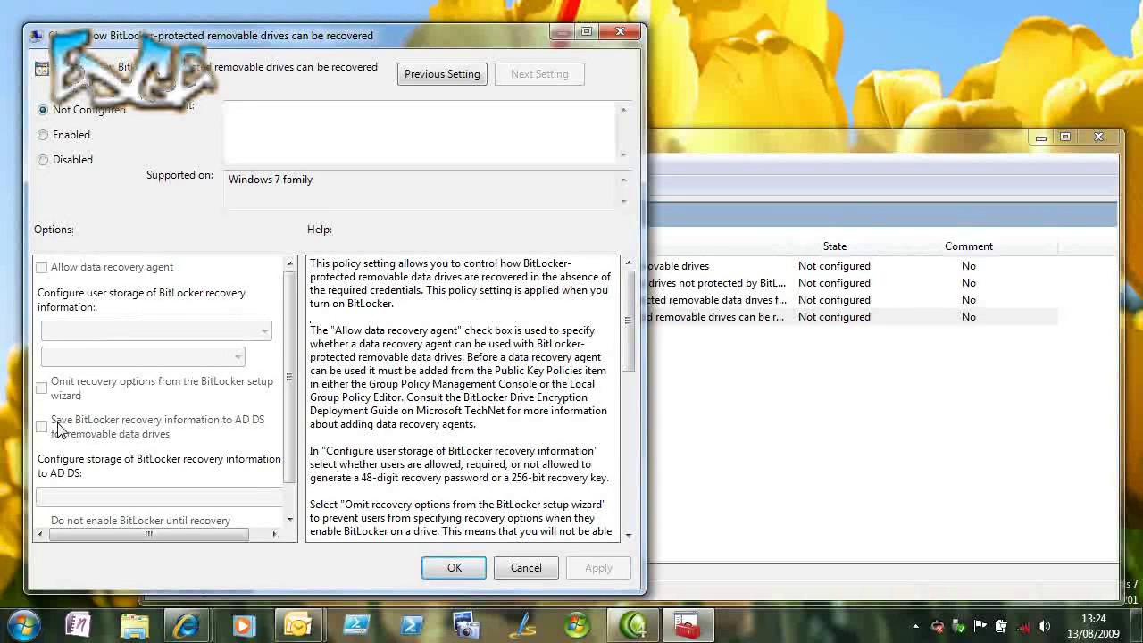
key(Escape)
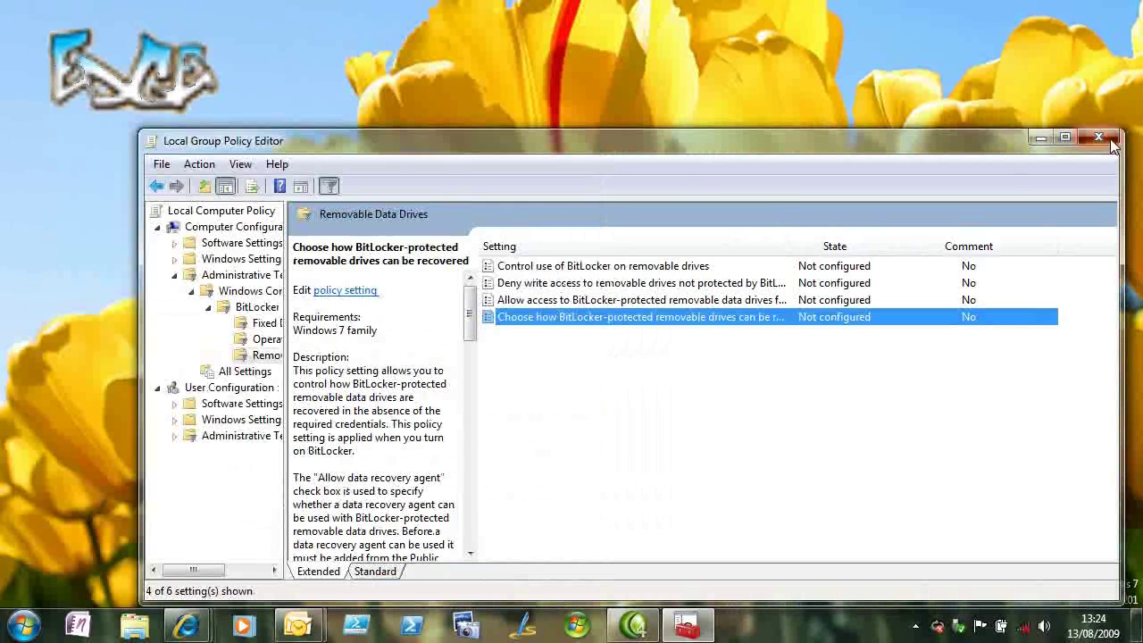
click(1110, 140)
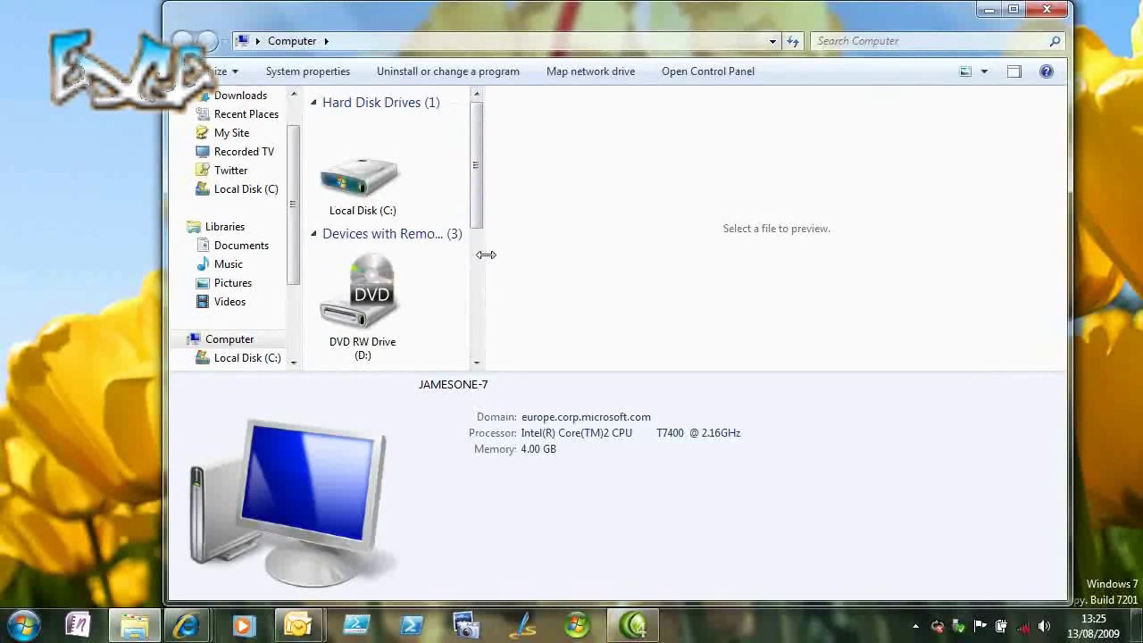
- Widen the drive list in Computer and check the actions offered for Local Disk (C:)
drag(486, 255, 787, 282)
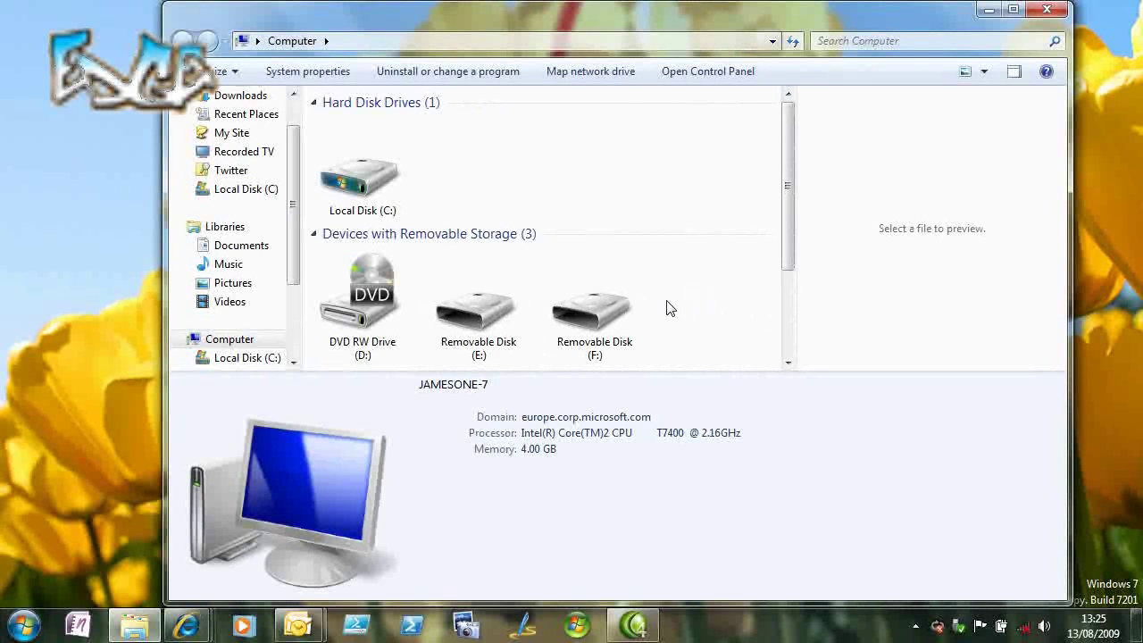
click(376, 181)
right_click(376, 176)
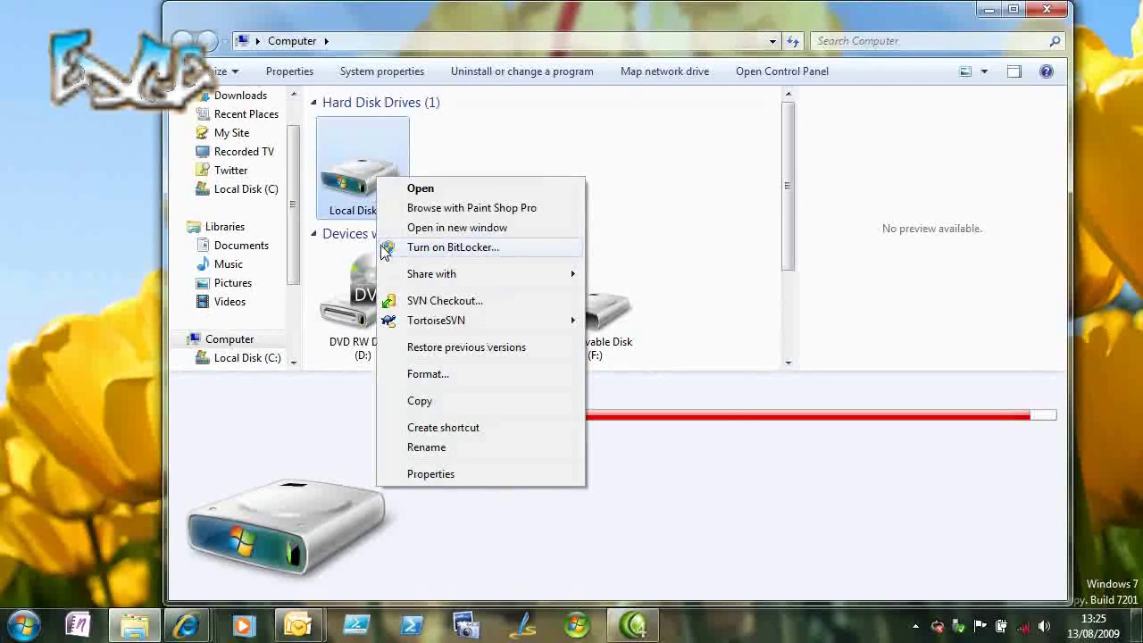
click(623, 301)
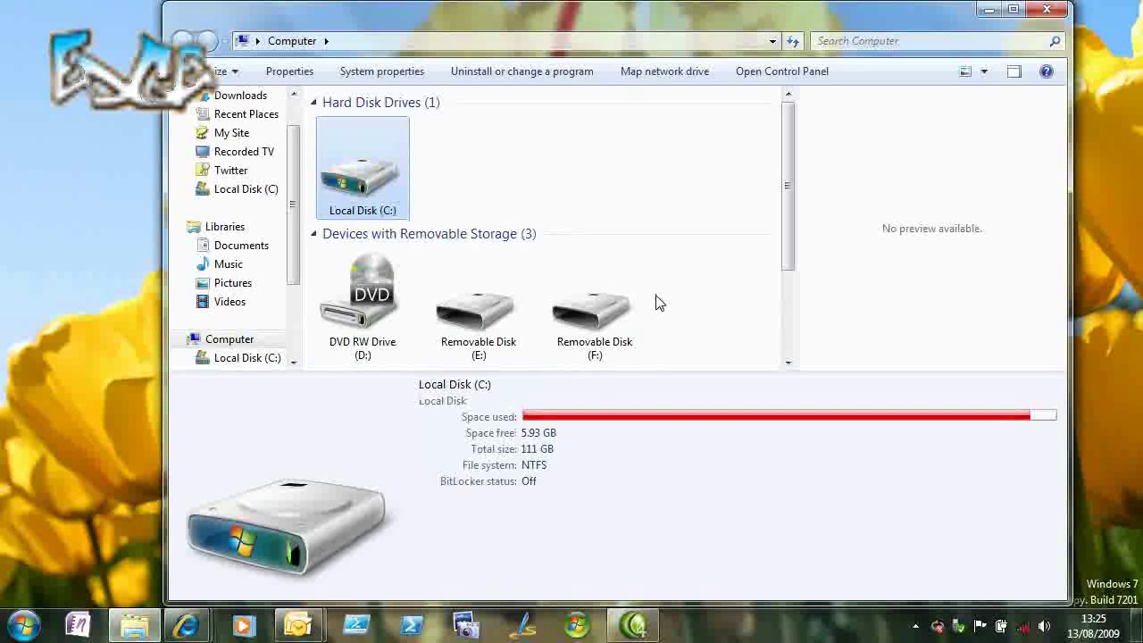
- Start turning on BitLocker for Removable Disk (F:) and enter and repeat a password to unlock the drive
right_click(615, 313)
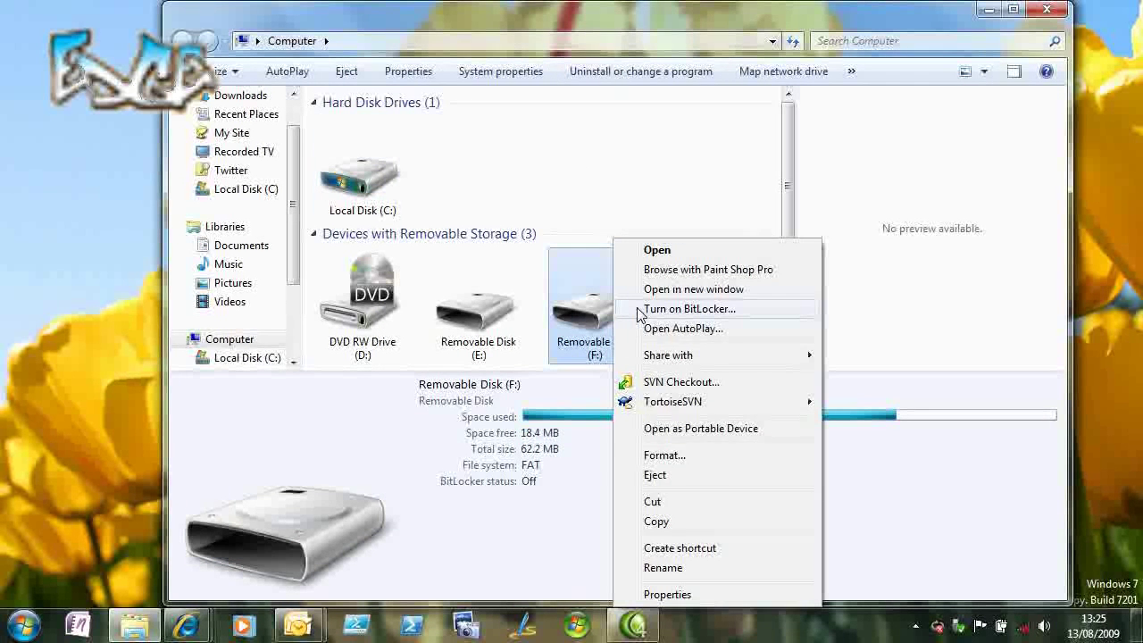
click(640, 310)
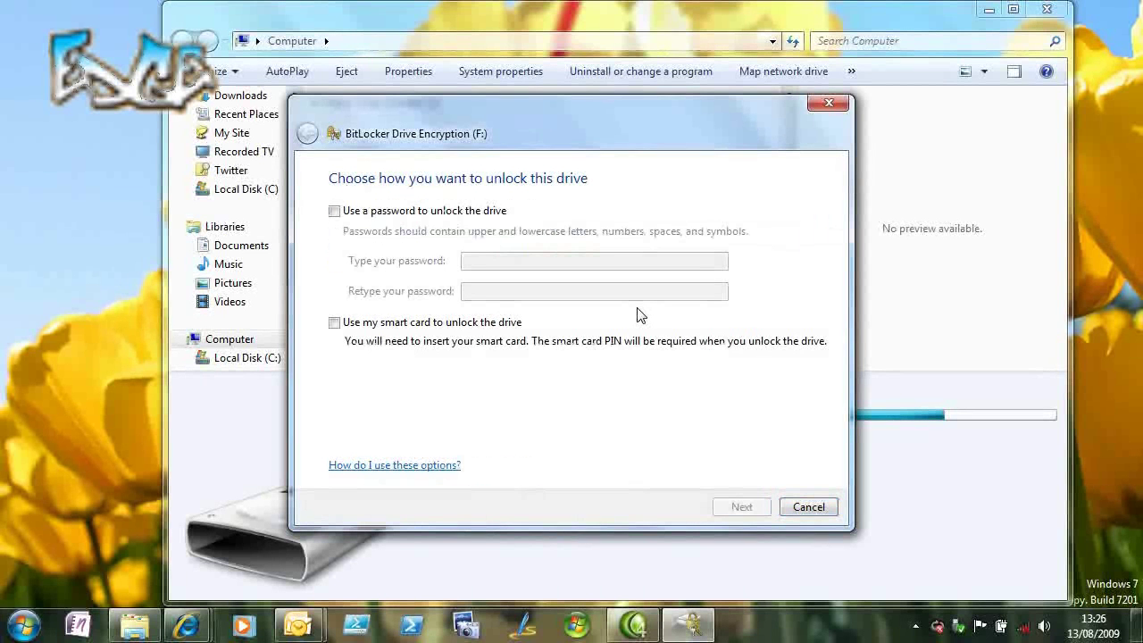
click(437, 211)
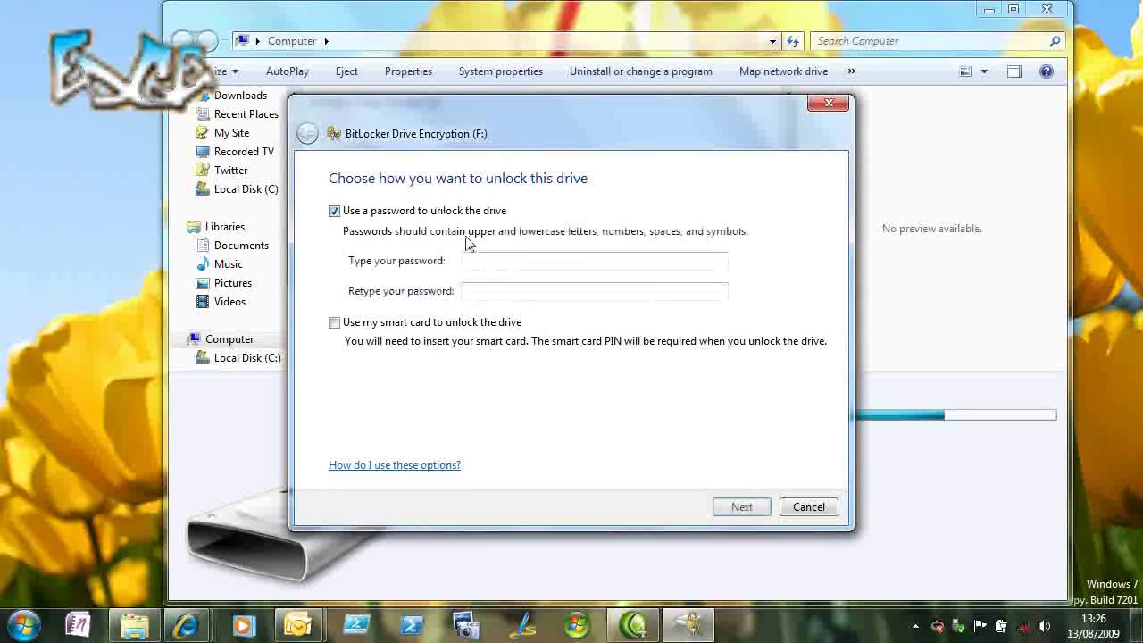
click(521, 261)
text(********)
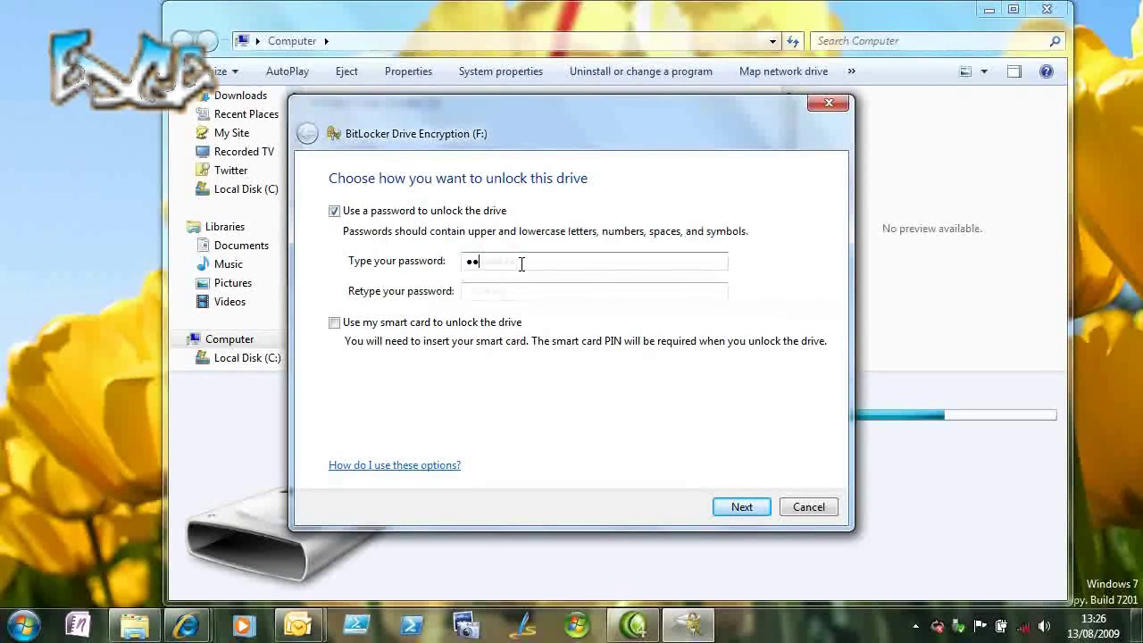
key(Tab)
text(******)
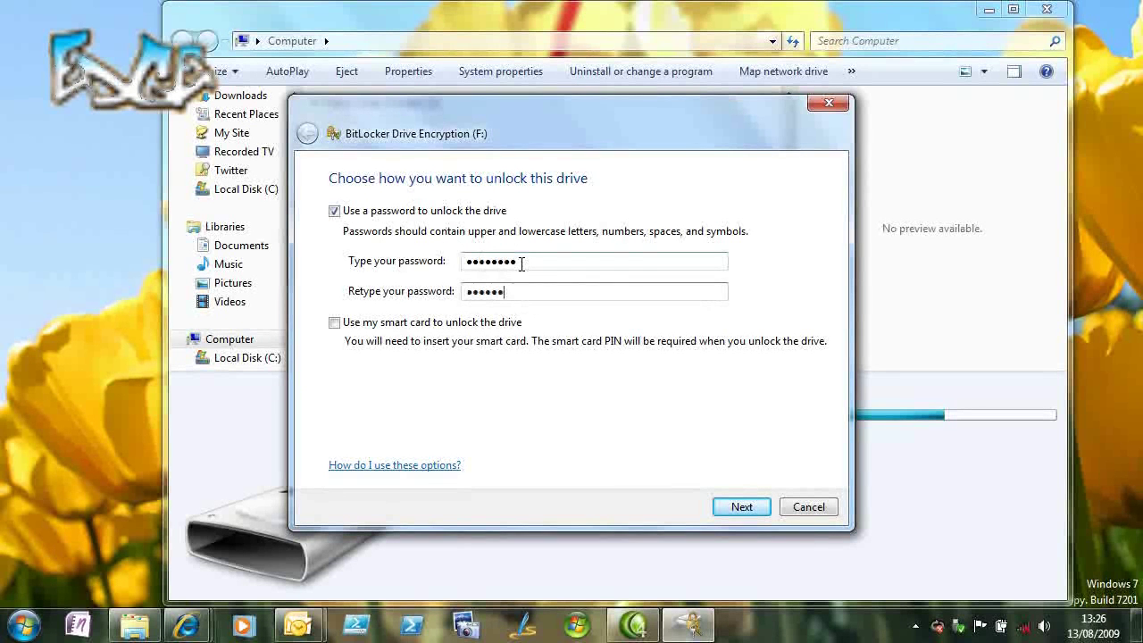
text(**)
click(742, 510)
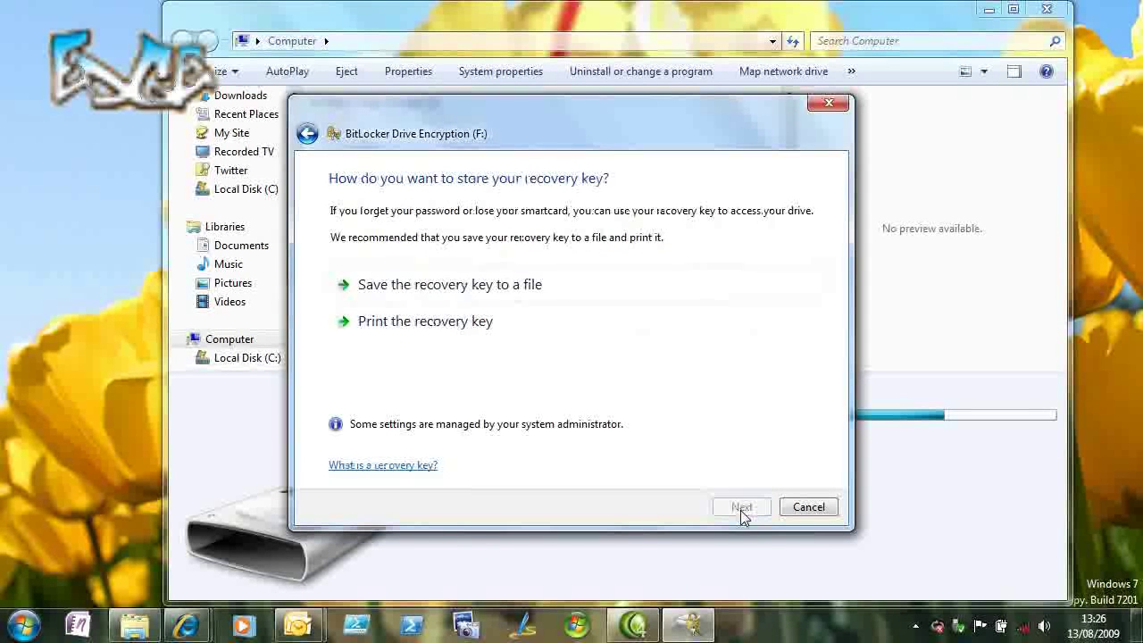
- Save the drive's BitLocker recovery key as a text file in the Documents library, keeping the suggested file name
click(570, 290)
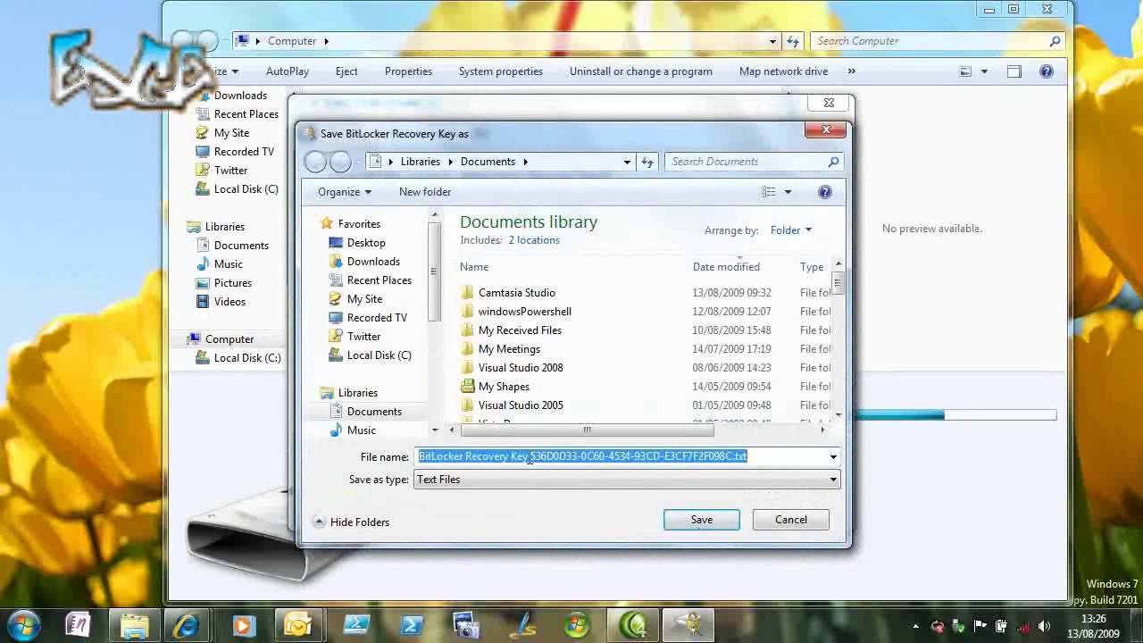
drag(530, 457, 735, 456)
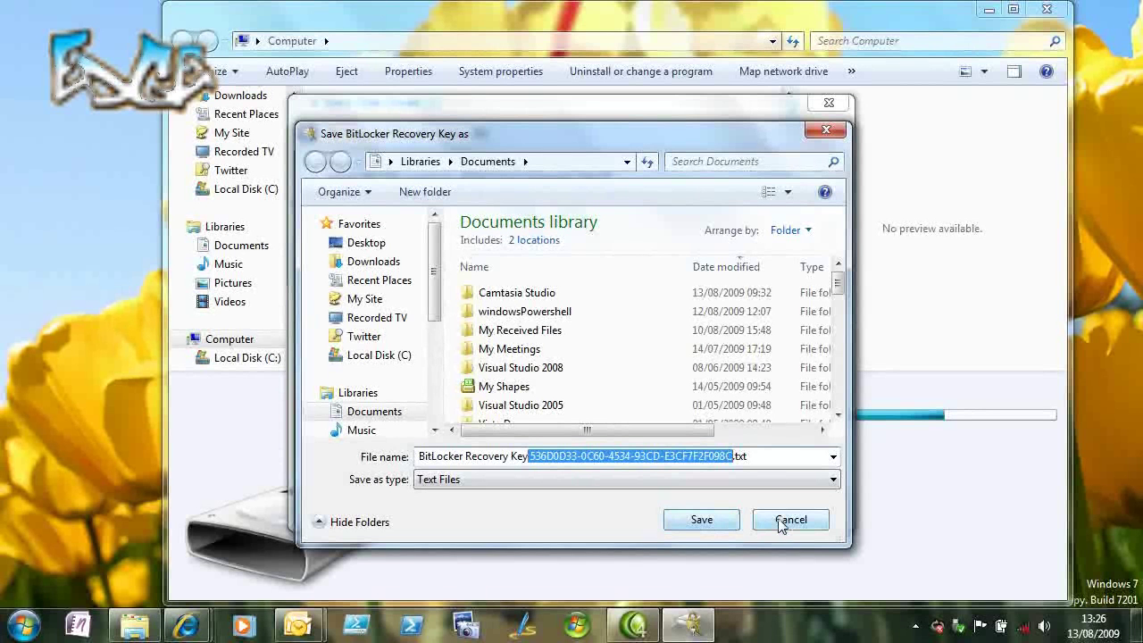
drag(779, 525, 717, 526)
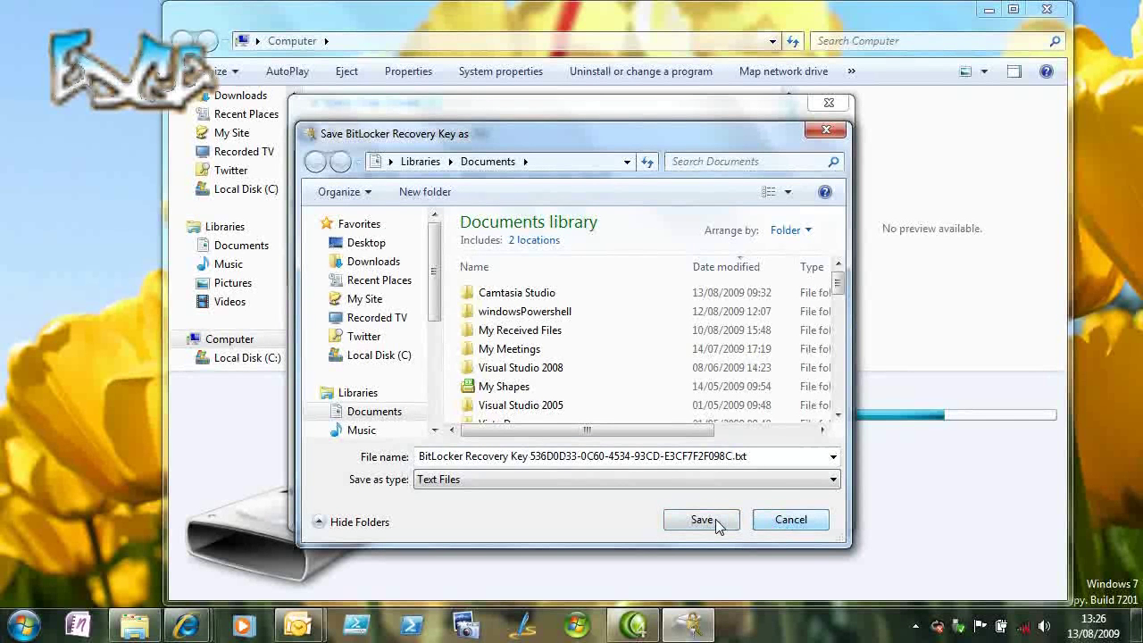
click(716, 521)
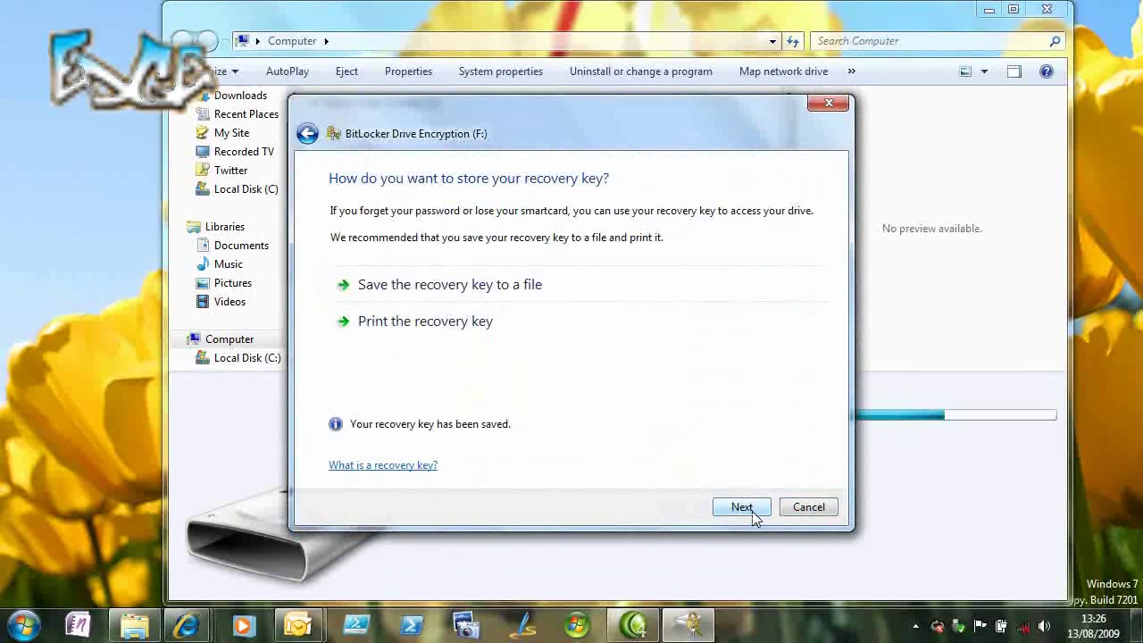
- Try to start encrypting drive F:, and cancel the BitLocker setup
click(742, 508)
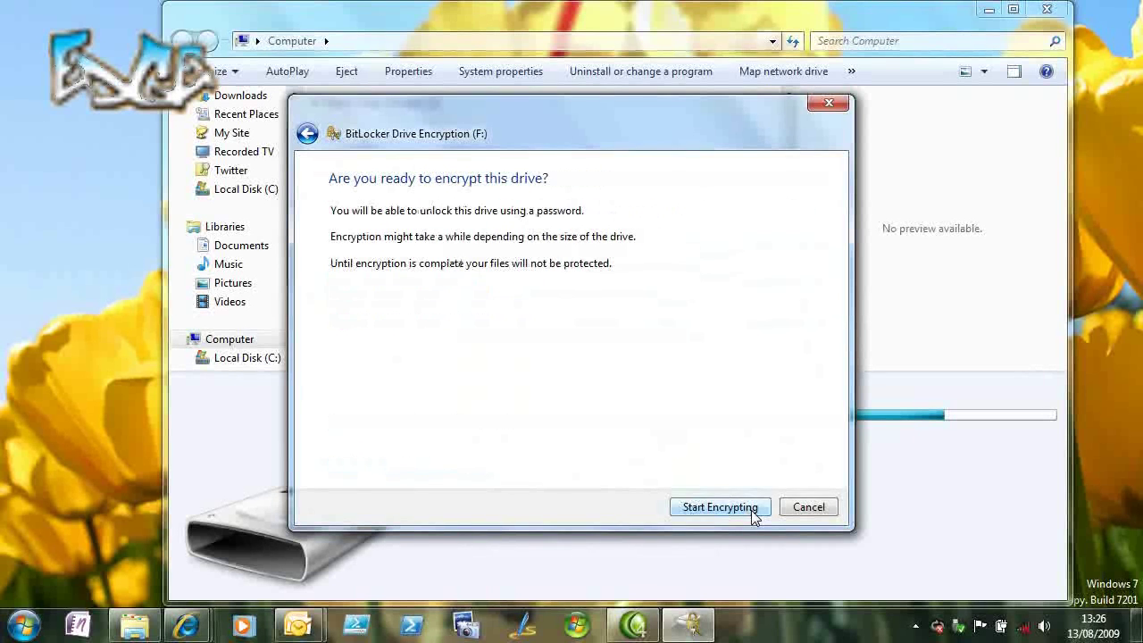
click(720, 507)
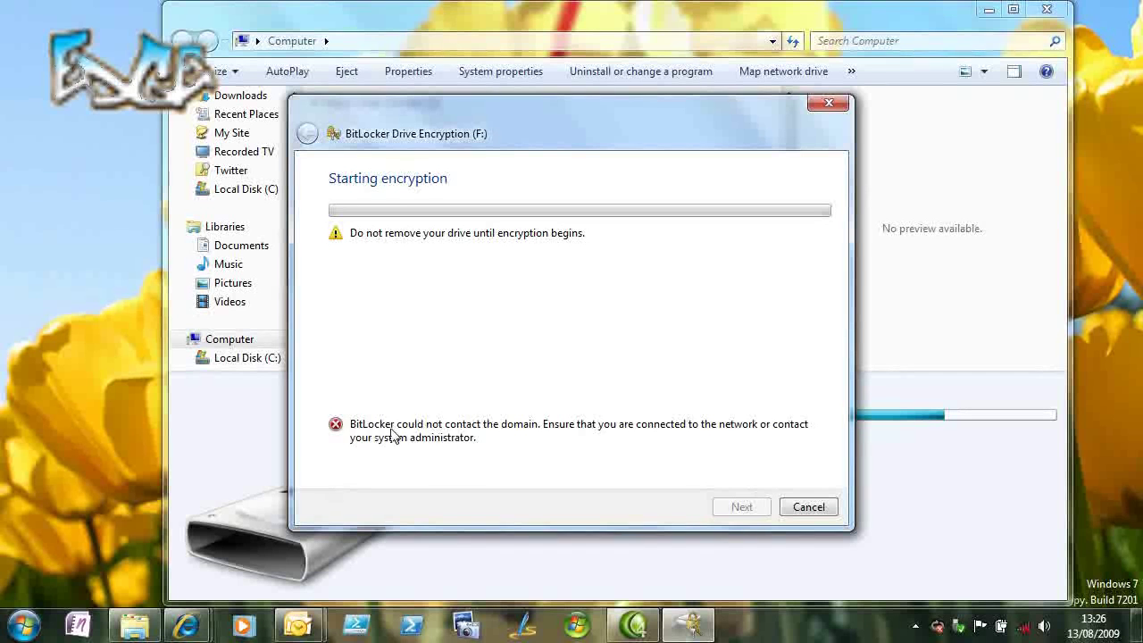
click(809, 507)
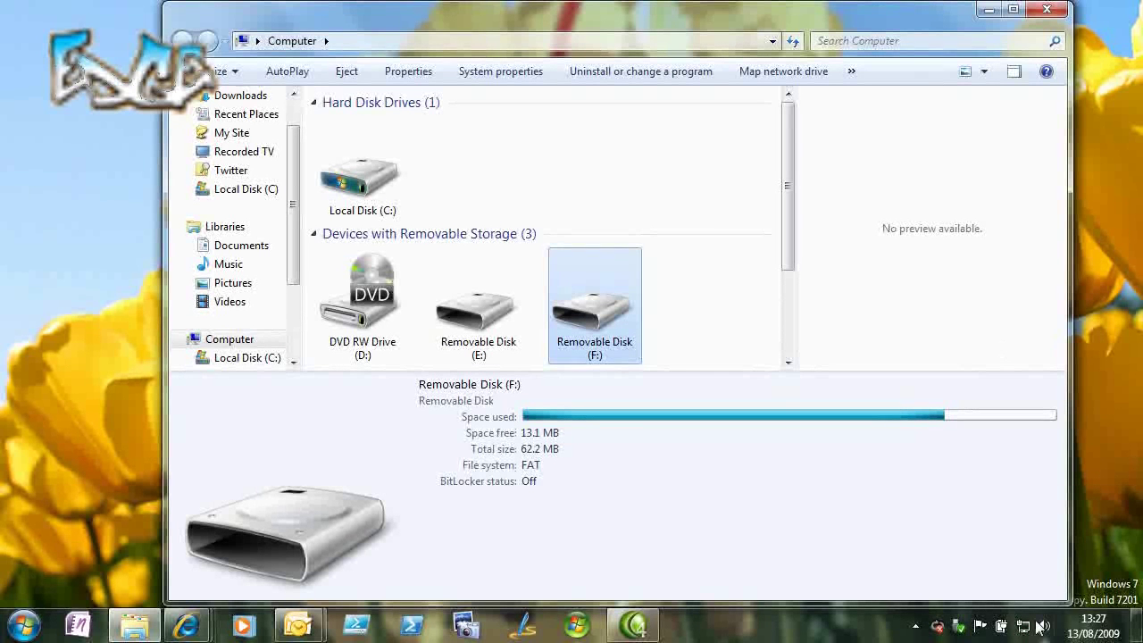
- Restart the BitLocker setup for Removable Disk (F:)
mouse_move(1025, 631)
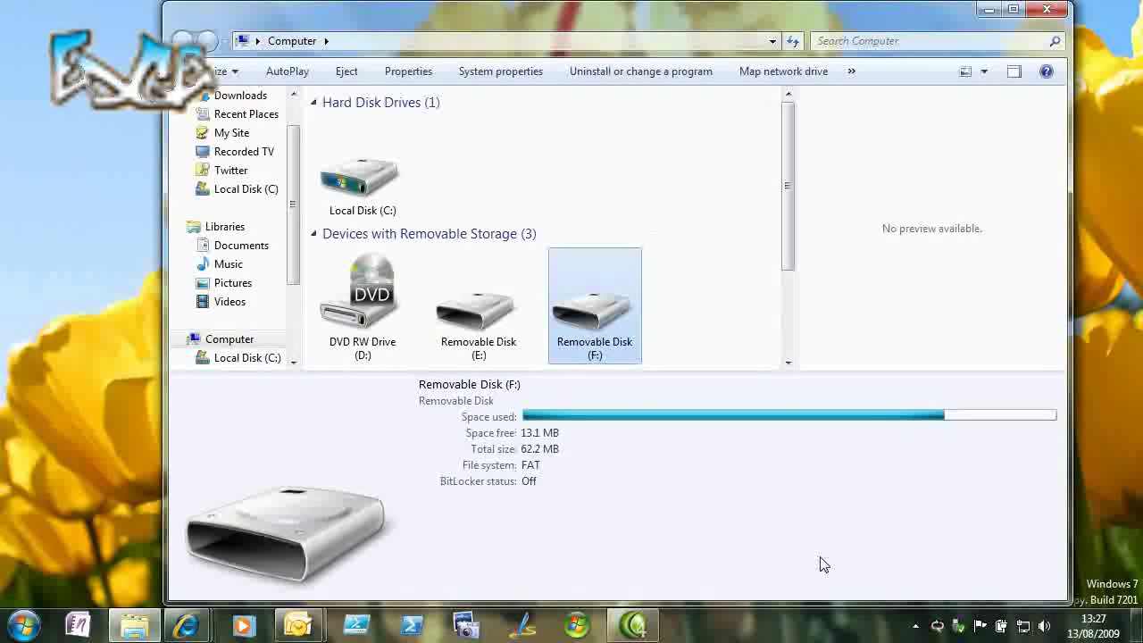
right_click(586, 287)
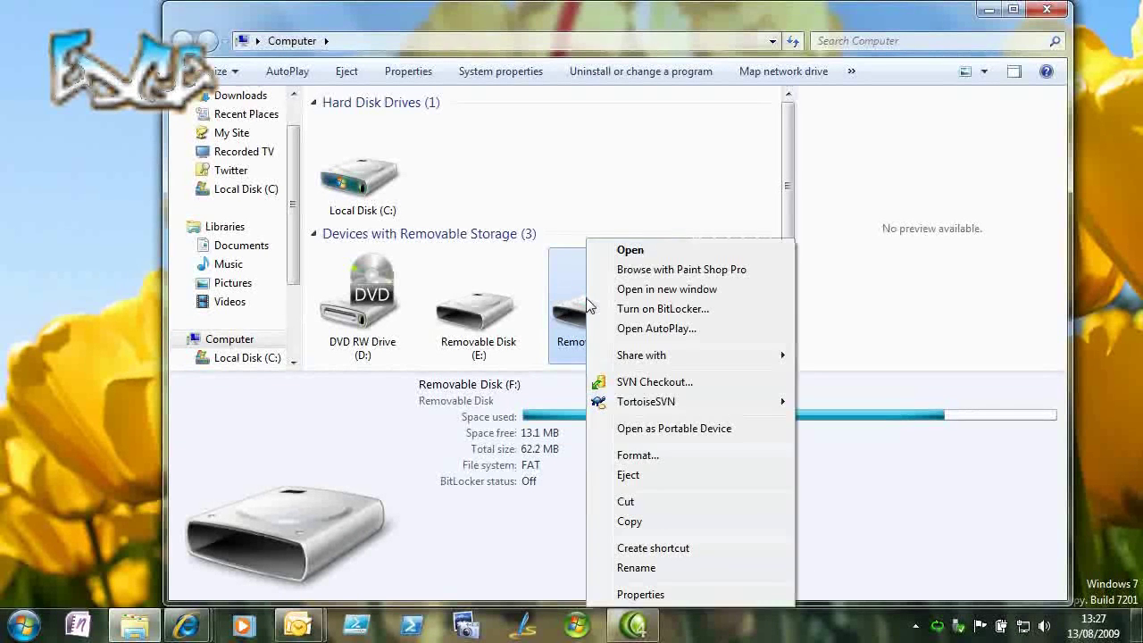
click(638, 312)
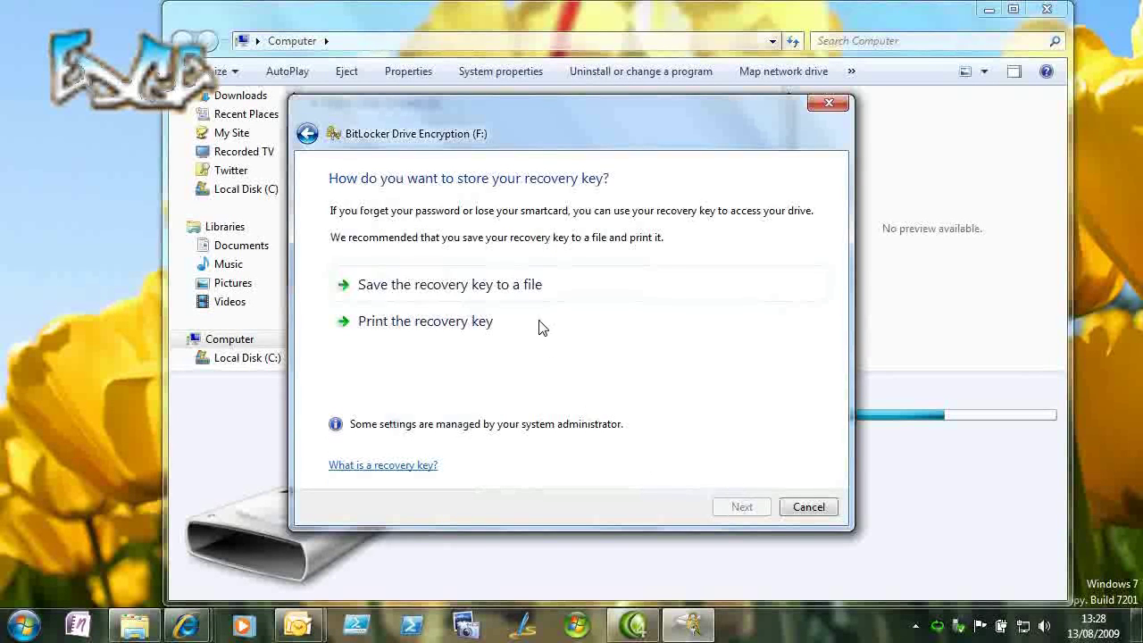
- Save the new recovery key as a text file in the Documents library and start encrypting drive F:
click(454, 284)
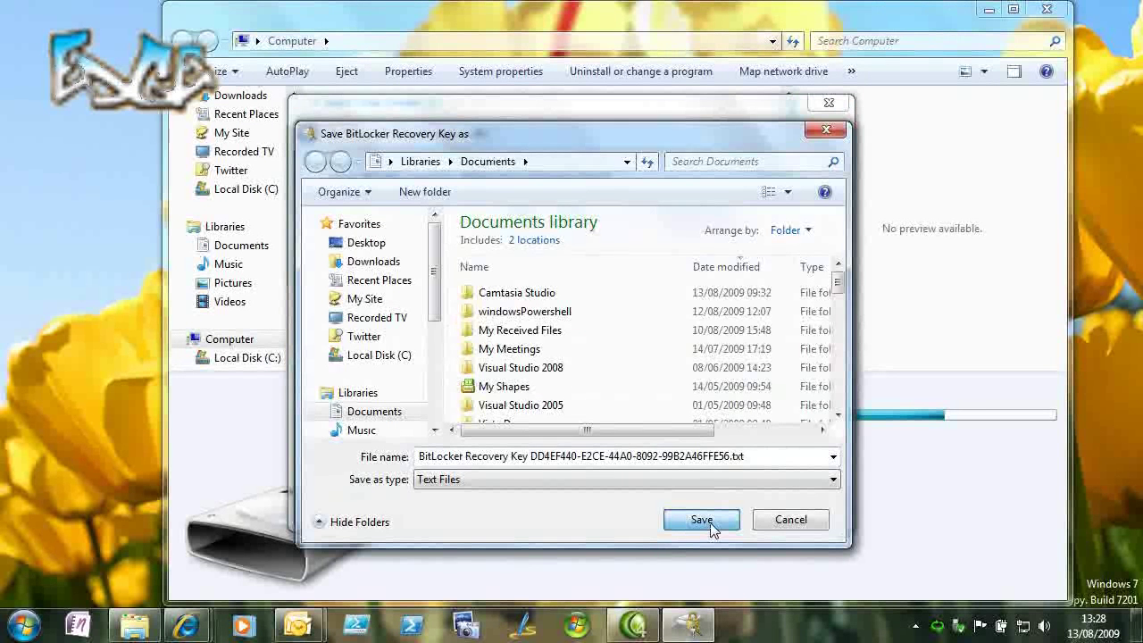
click(702, 519)
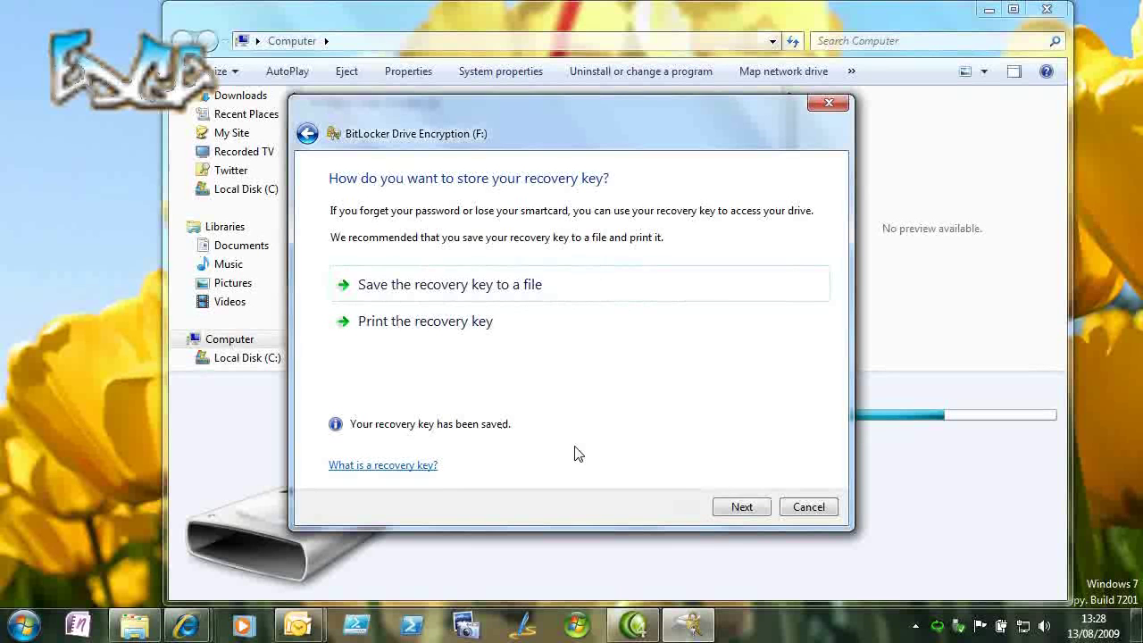
click(755, 508)
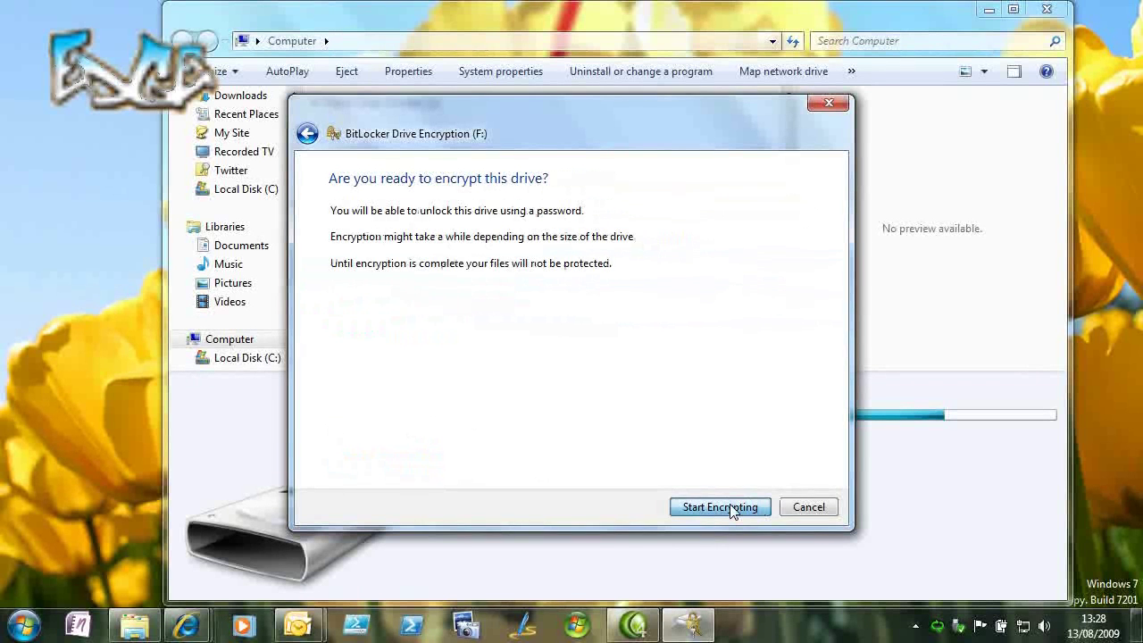
click(719, 507)
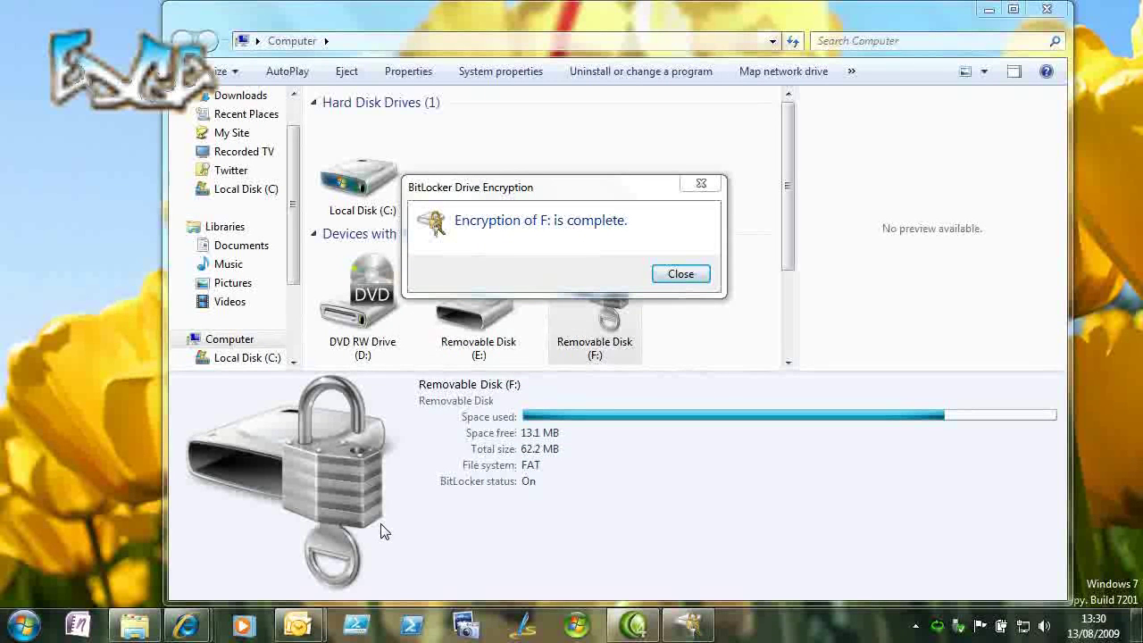
- Dismiss the encryption completion message, open Removable Disk (F:), preview IMGP5545.JPG and sort the files by date modified, newest first
click(678, 276)
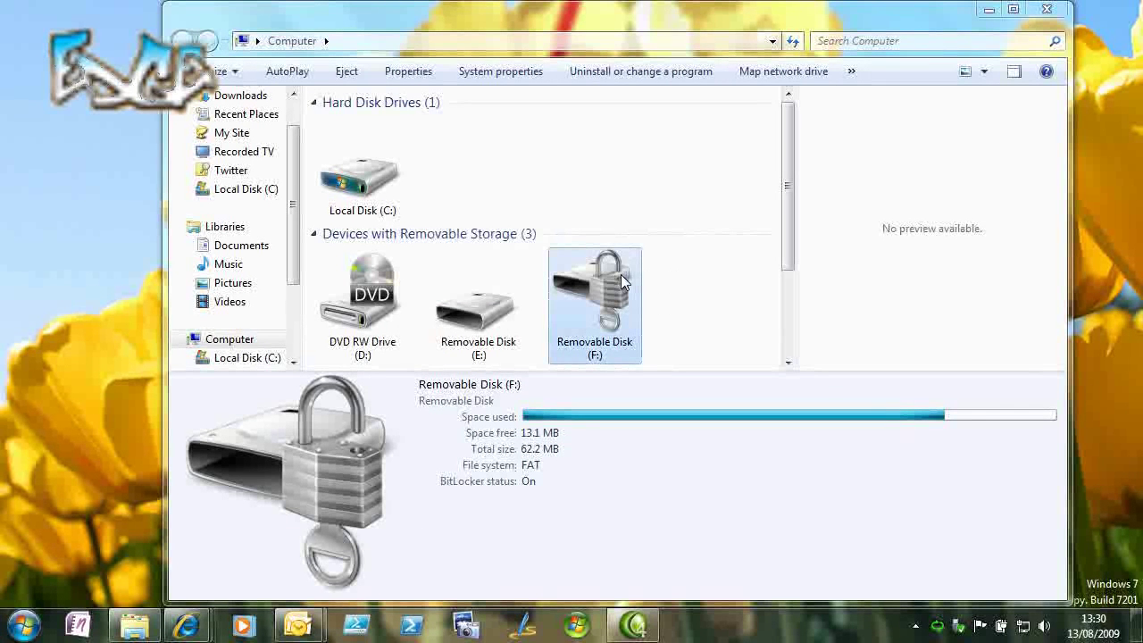
double_click(621, 274)
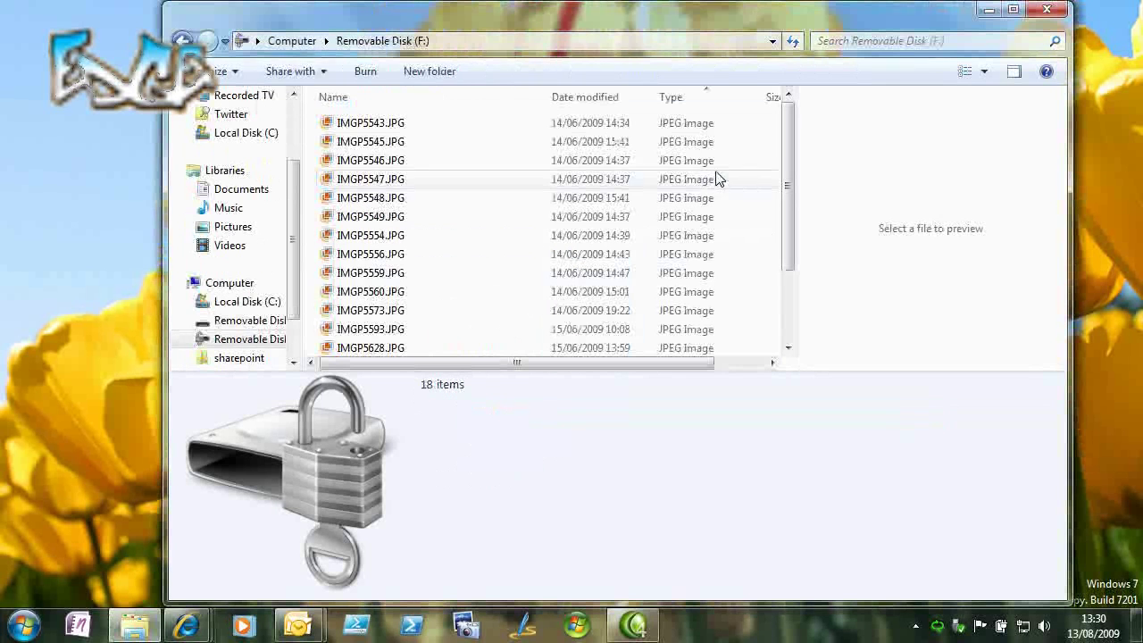
click(615, 143)
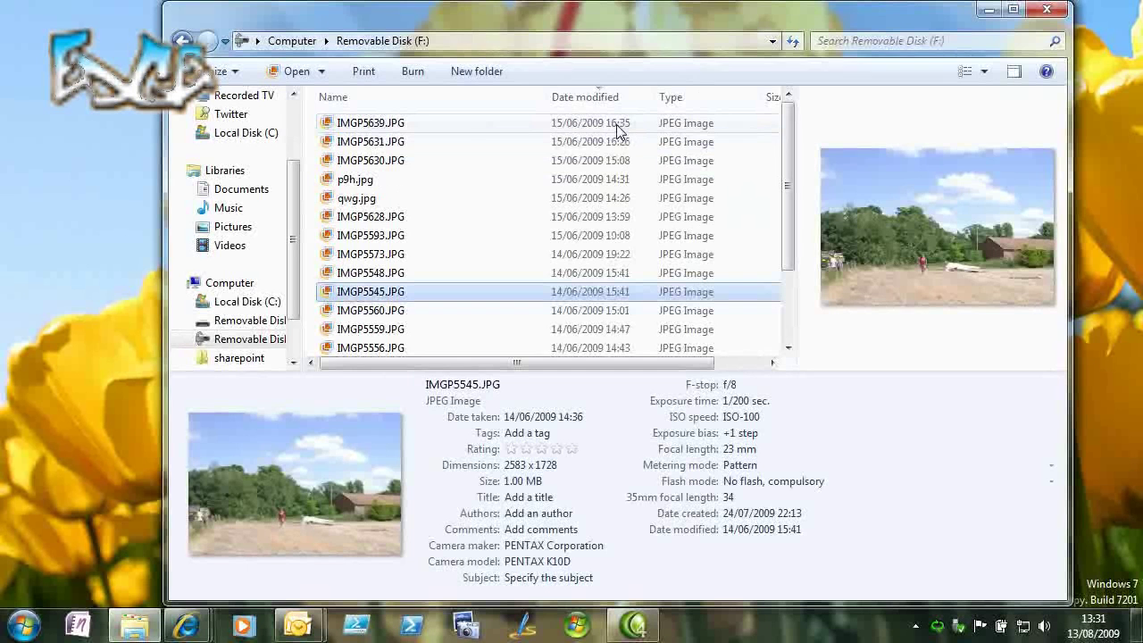
click(133, 625)
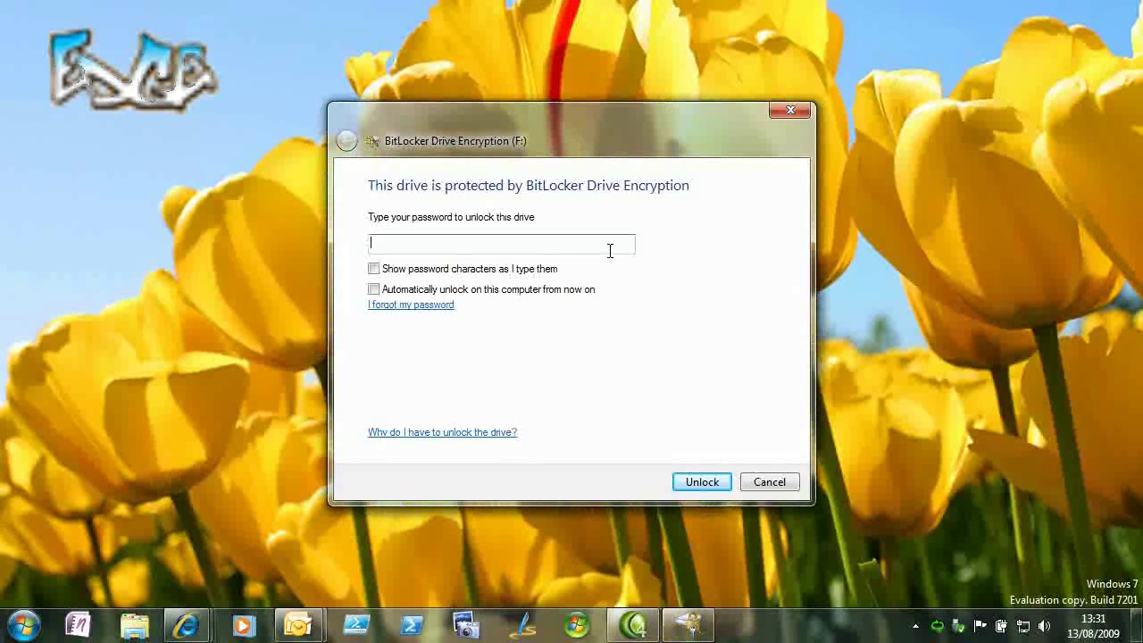
- Enter the BitLocker password for drive F: and unlock the drive
text(••)
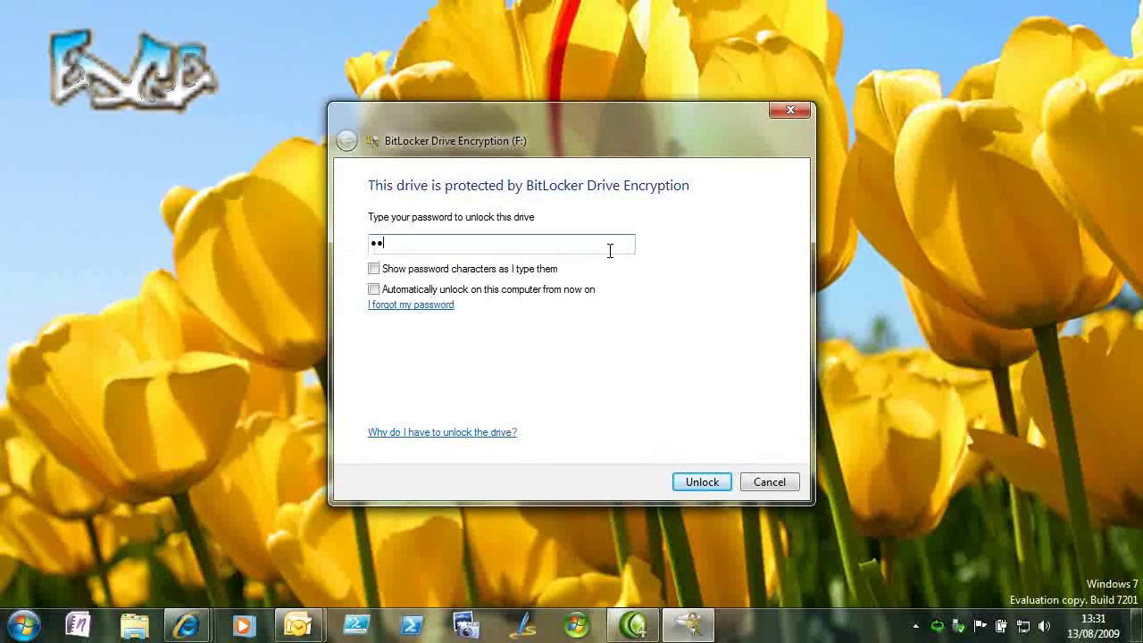
text(•••)
text(*)
click(702, 482)
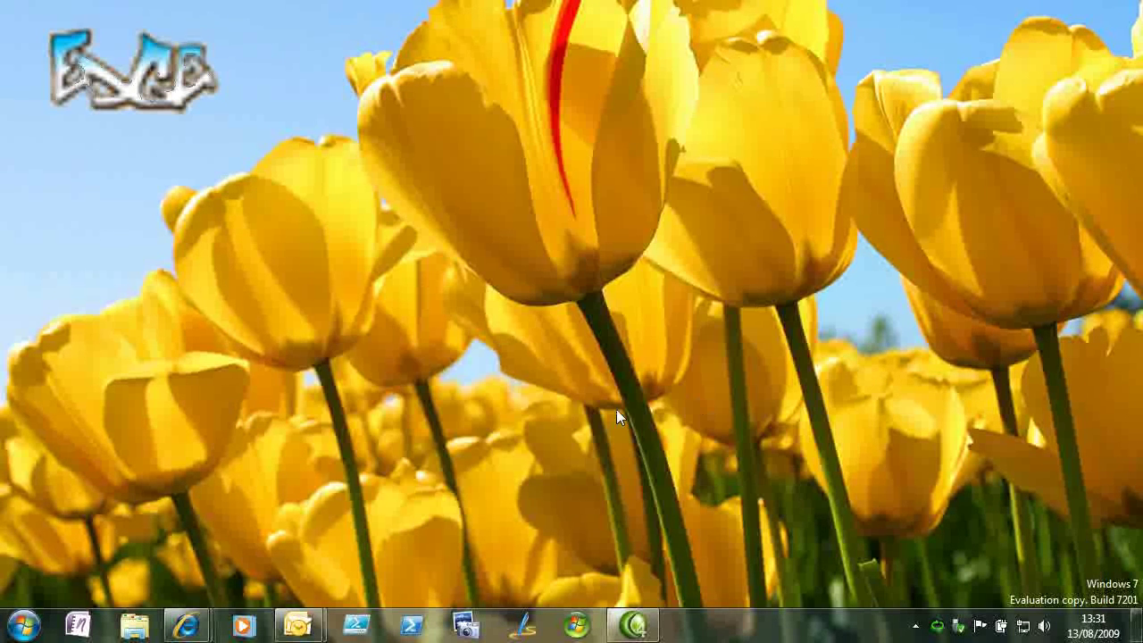
- Browse to the unlocked Removable Disk (F:), check the photos IMGP5639.JPG and IMGP5631.JPG, and close the window
click(136, 630)
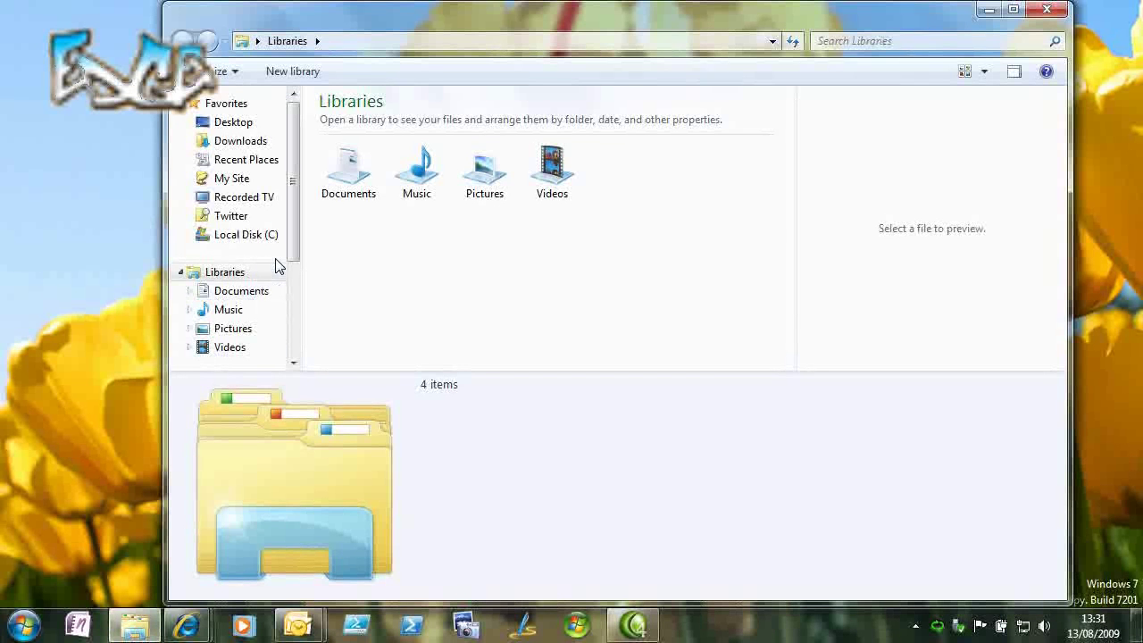
scroll(291, 295, down, 3)
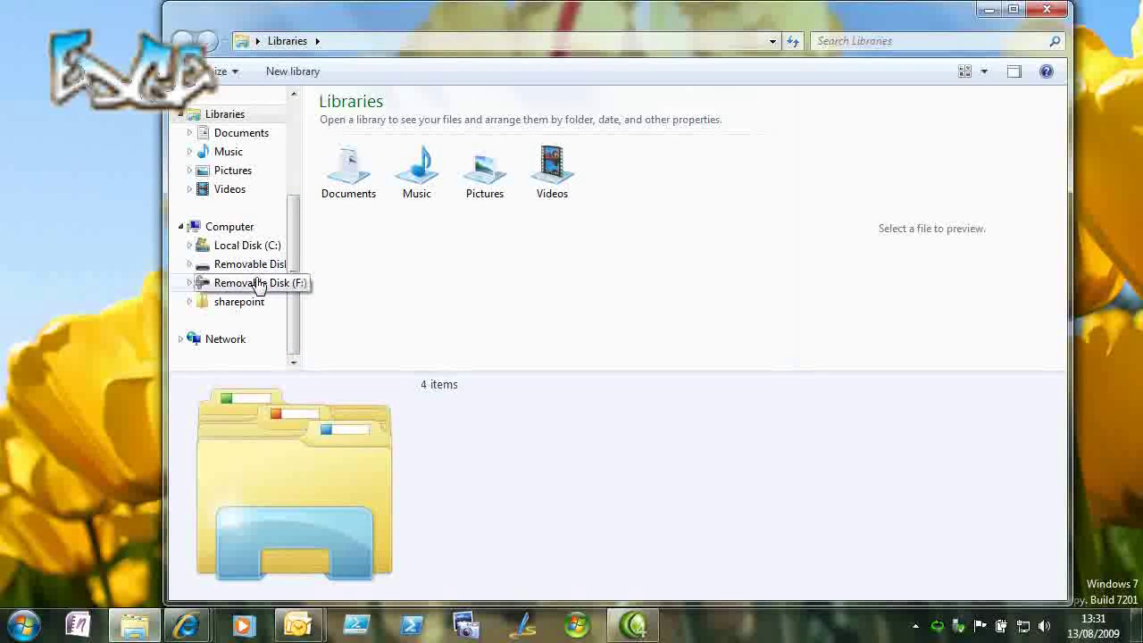
click(258, 282)
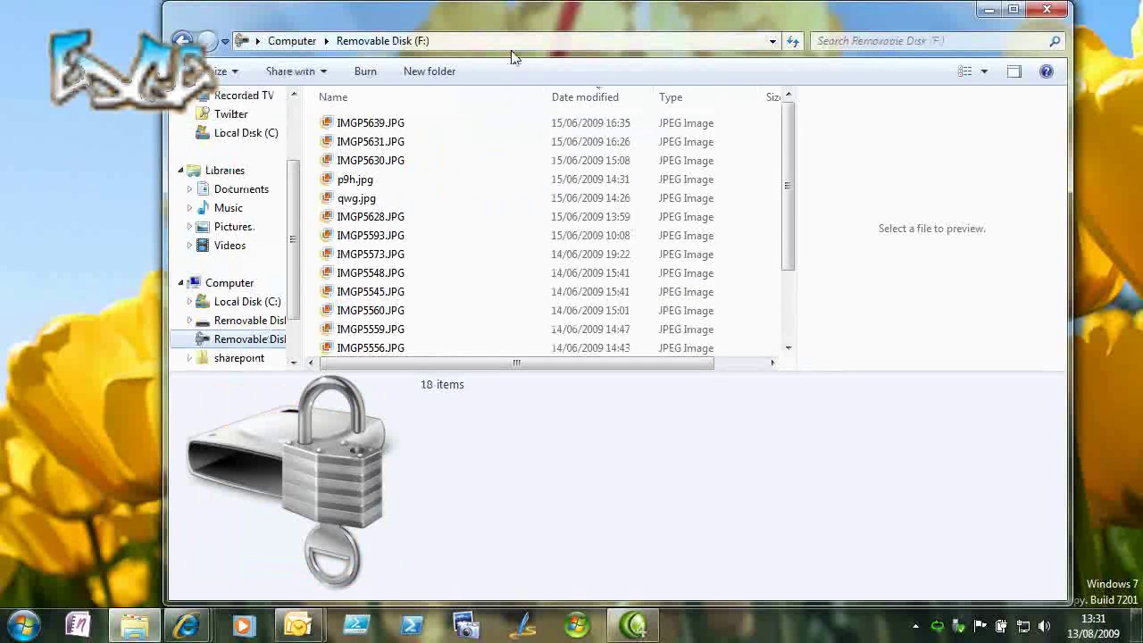
click(437, 123)
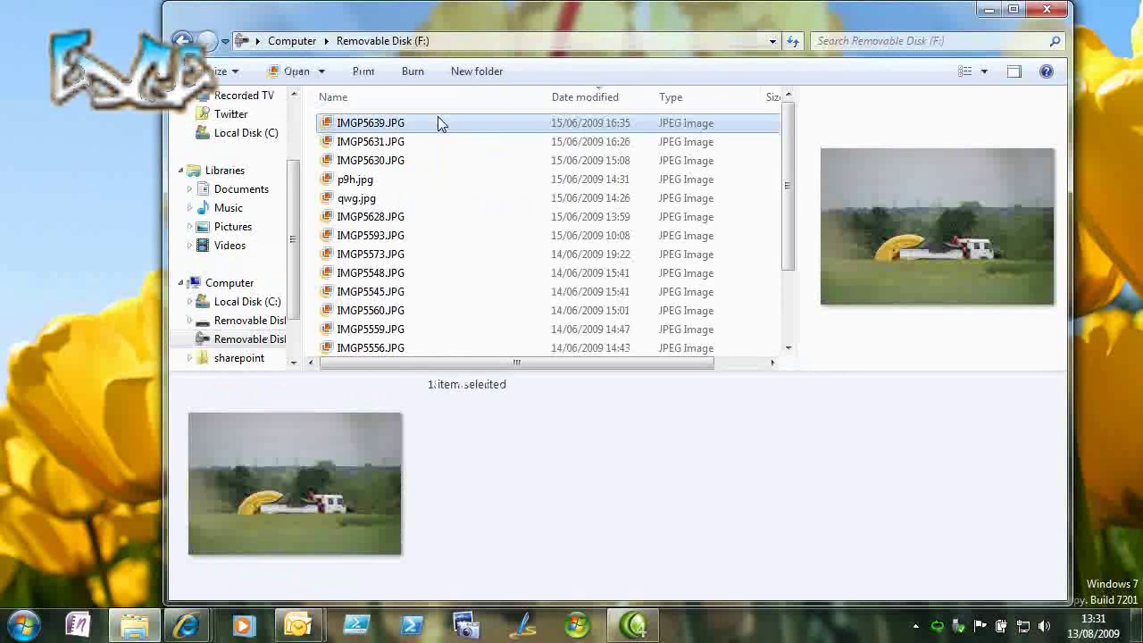
click(429, 142)
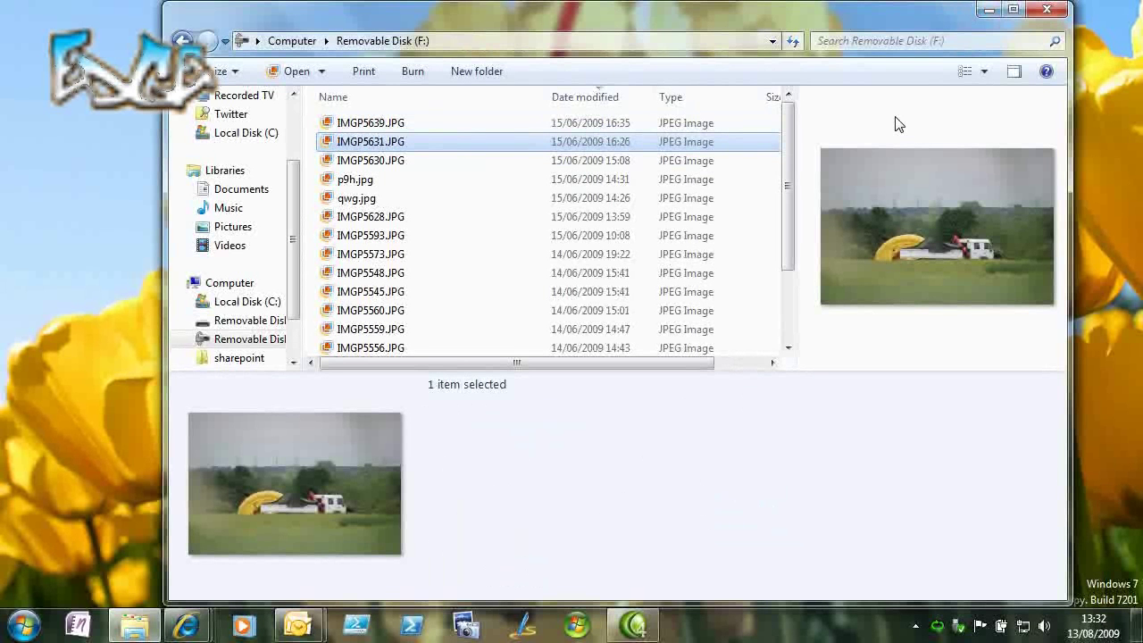
click(719, 236)
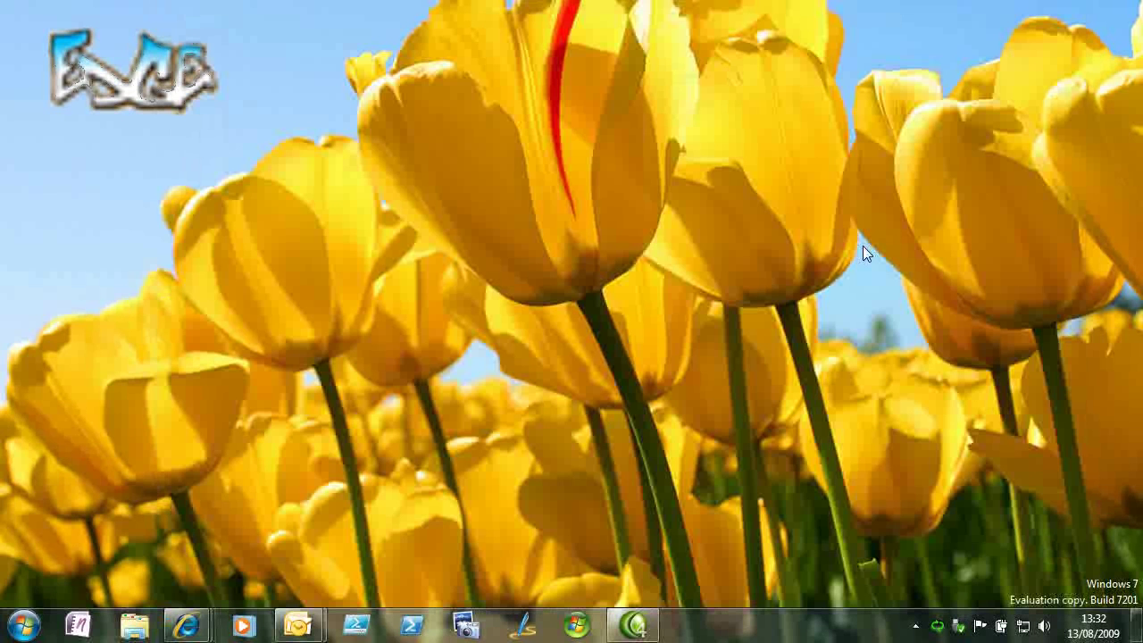
- Launch the Virtual Windows XP machine from the Windows Virtual PC program group
click(24, 625)
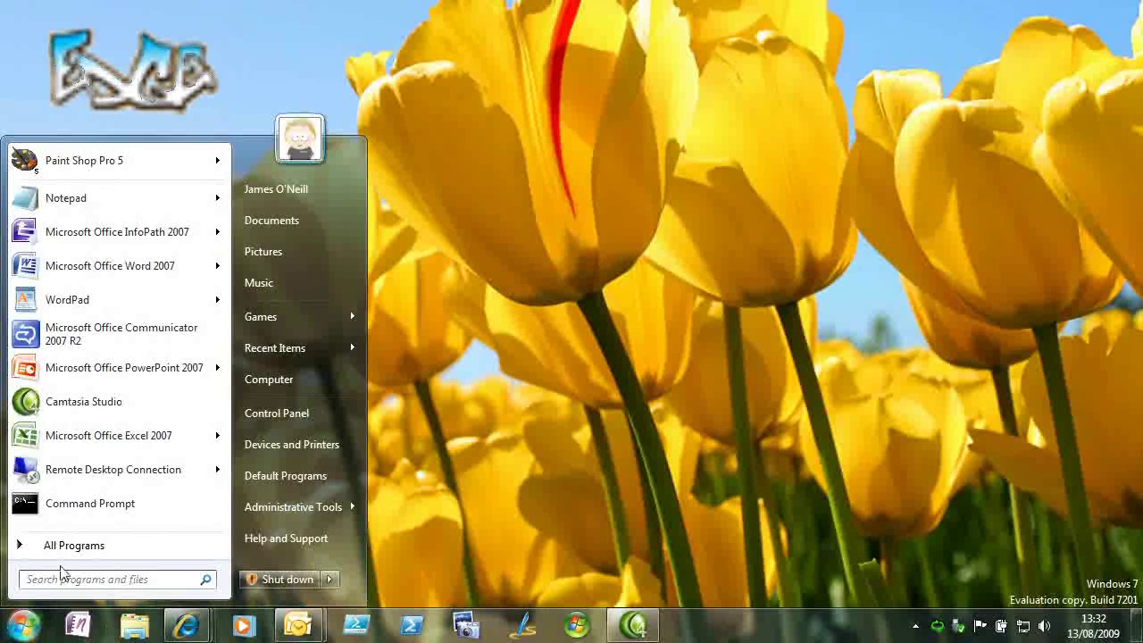
click(110, 546)
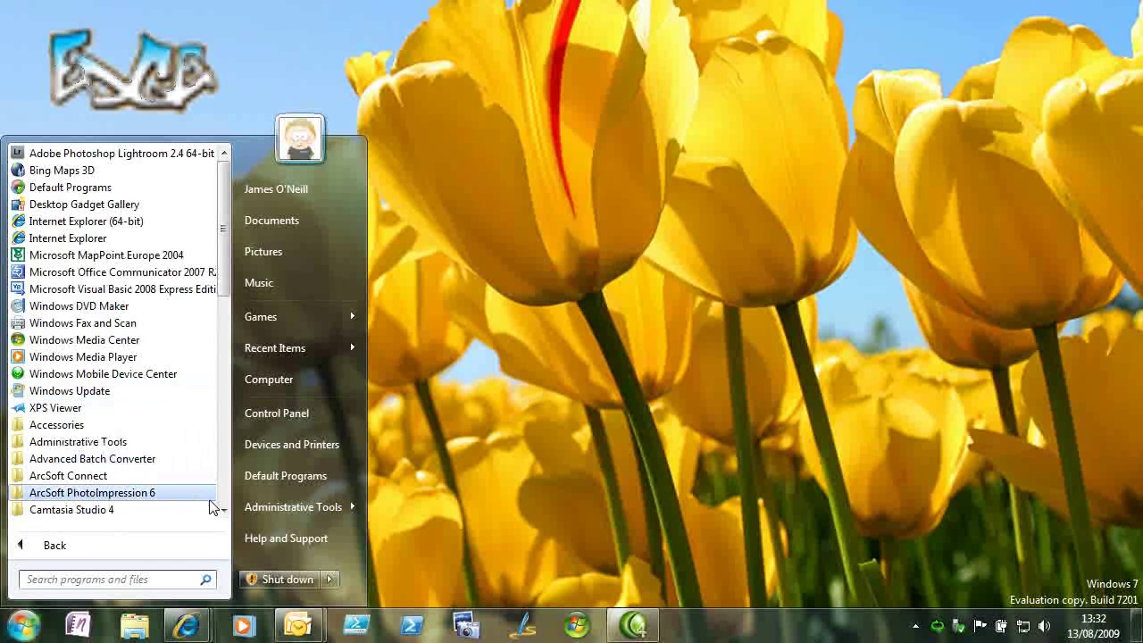
scroll(215, 506, down, 5)
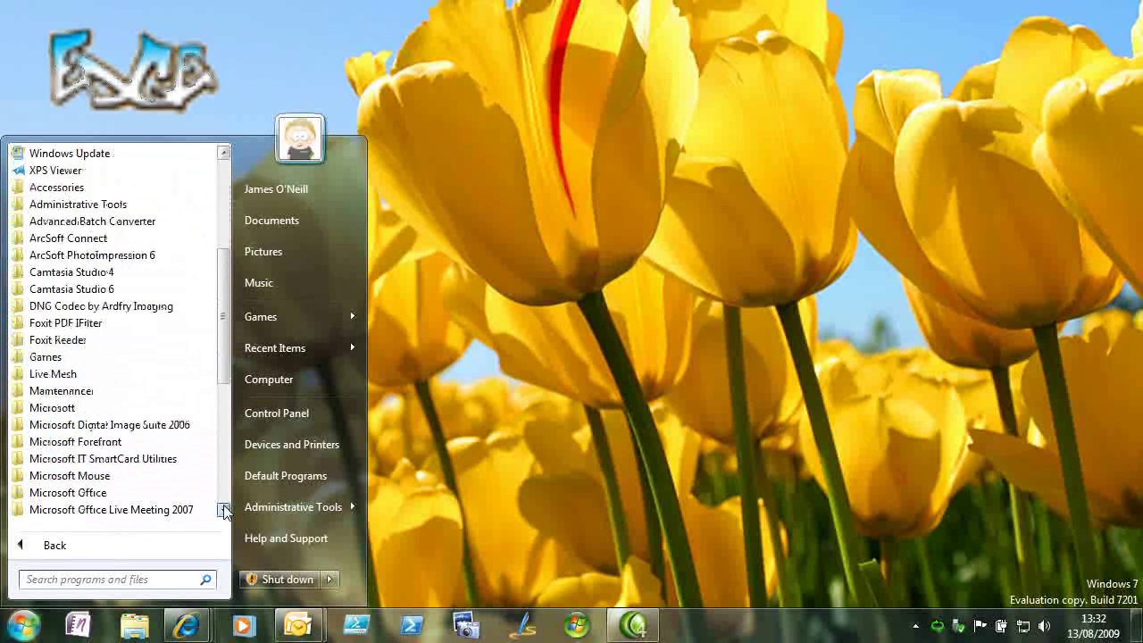
scroll(223, 509, down, 4)
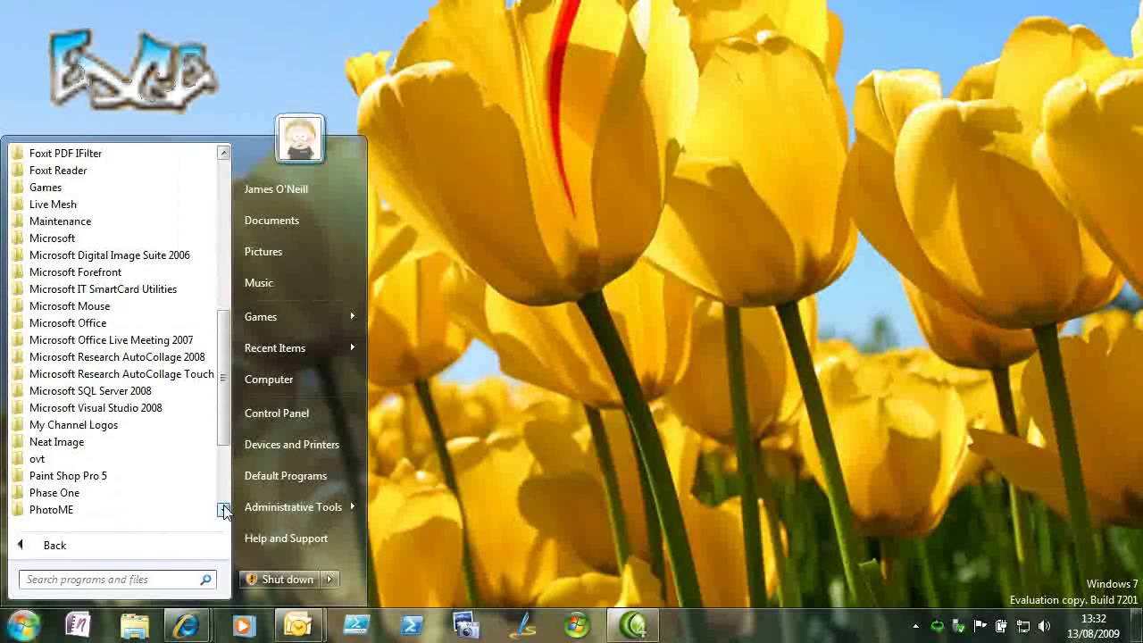
scroll(224, 509, down, 3)
click(169, 510)
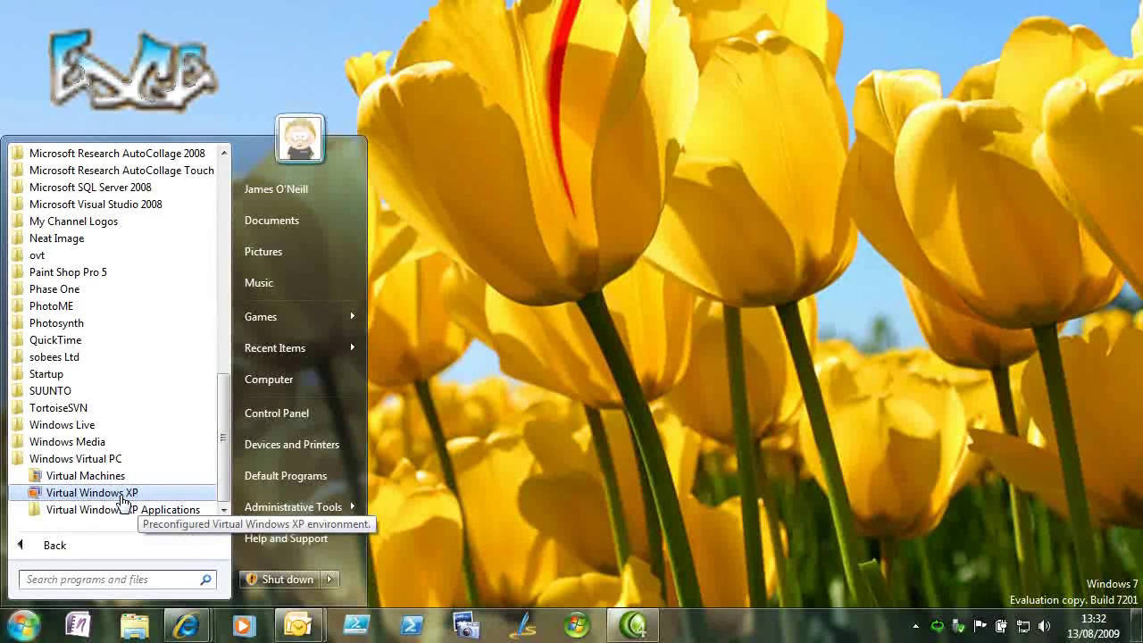
click(123, 502)
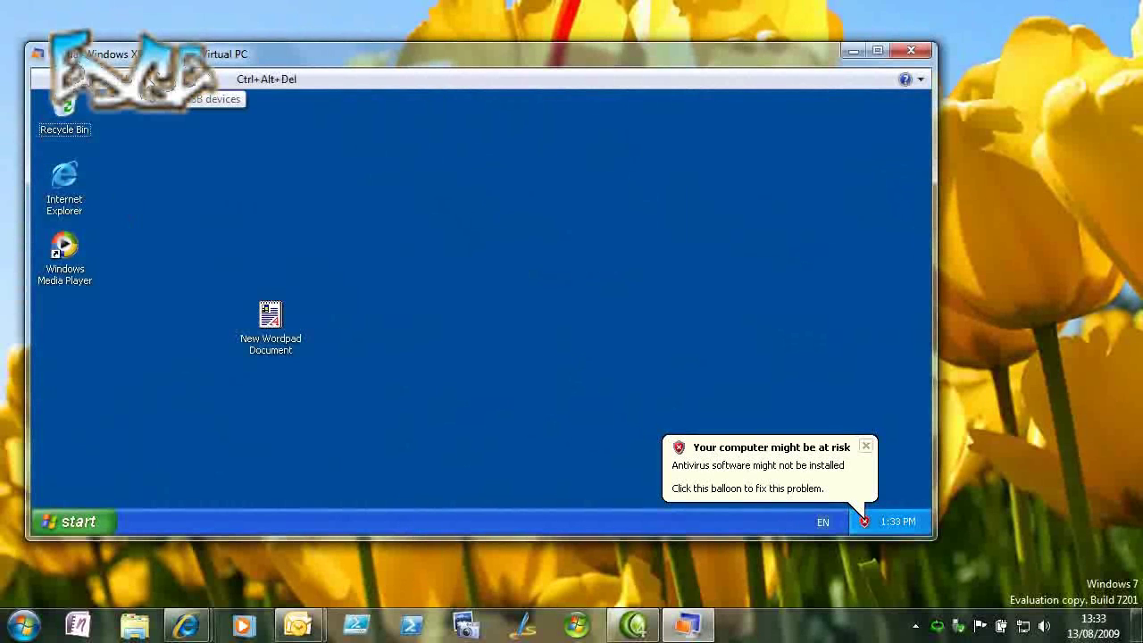
- Attach the shared USB flash disk to the Virtual Windows XP machine and dismiss the new hardware notification
click(149, 81)
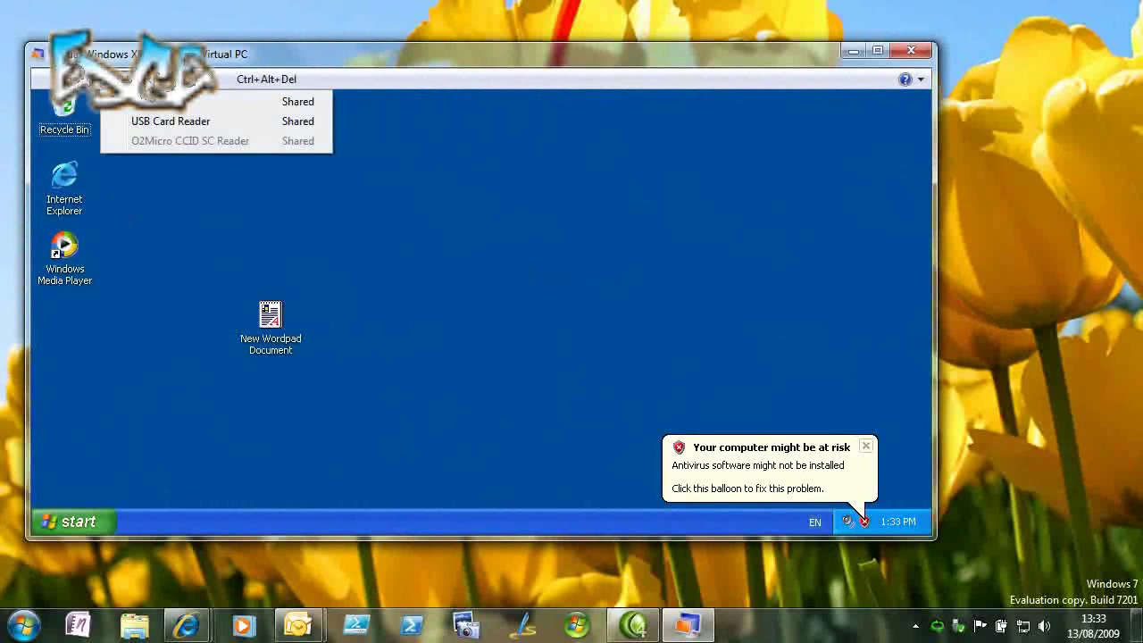
click(147, 106)
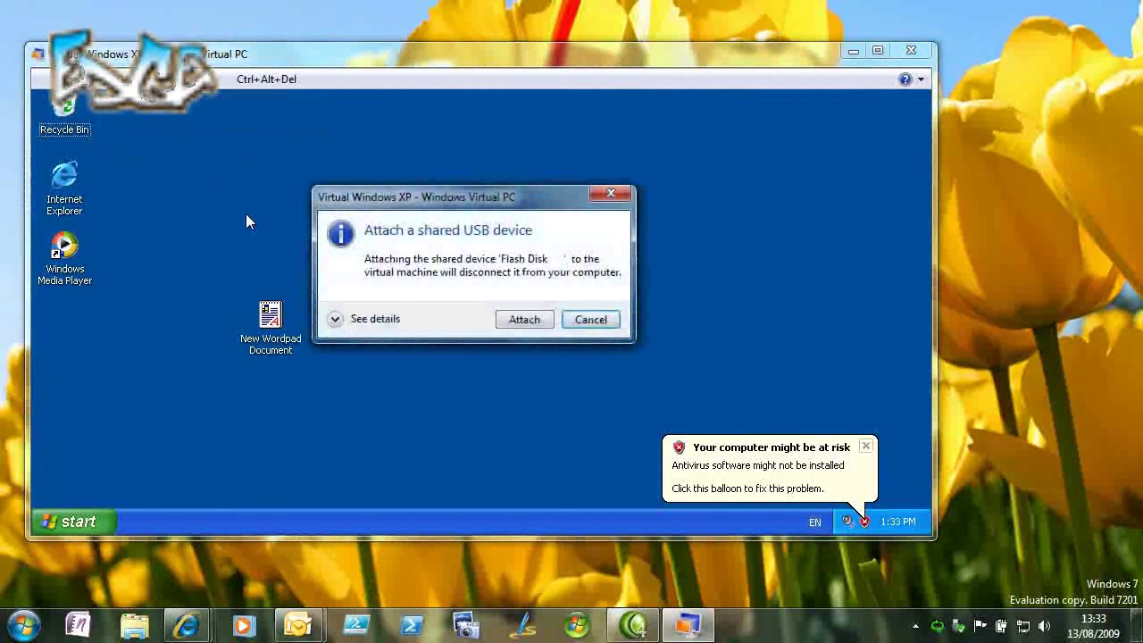
click(509, 321)
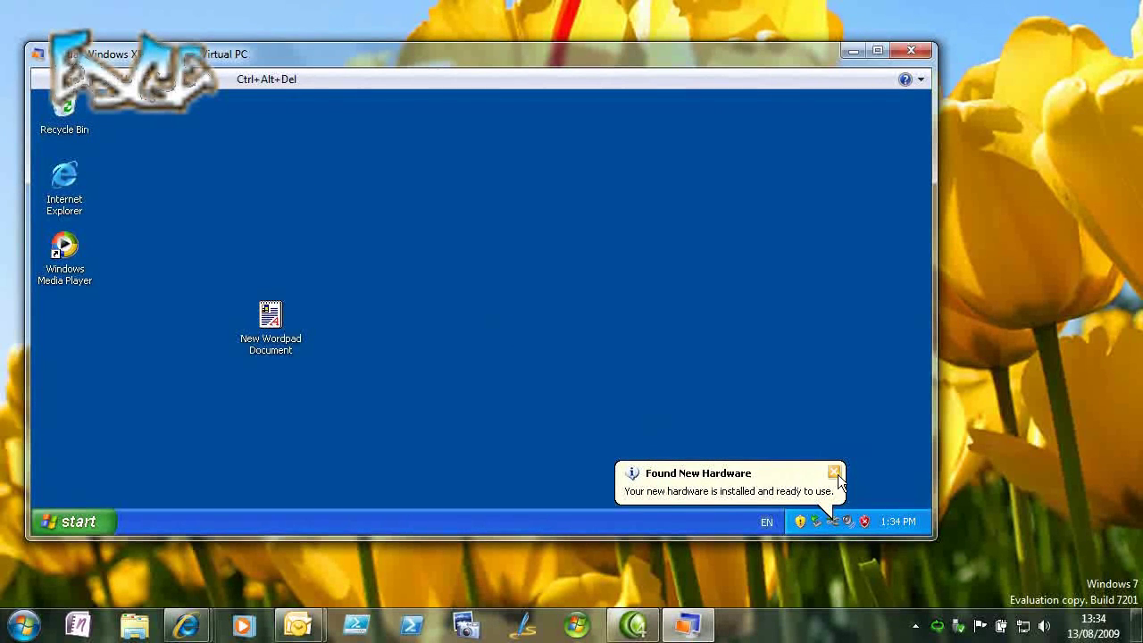
click(833, 473)
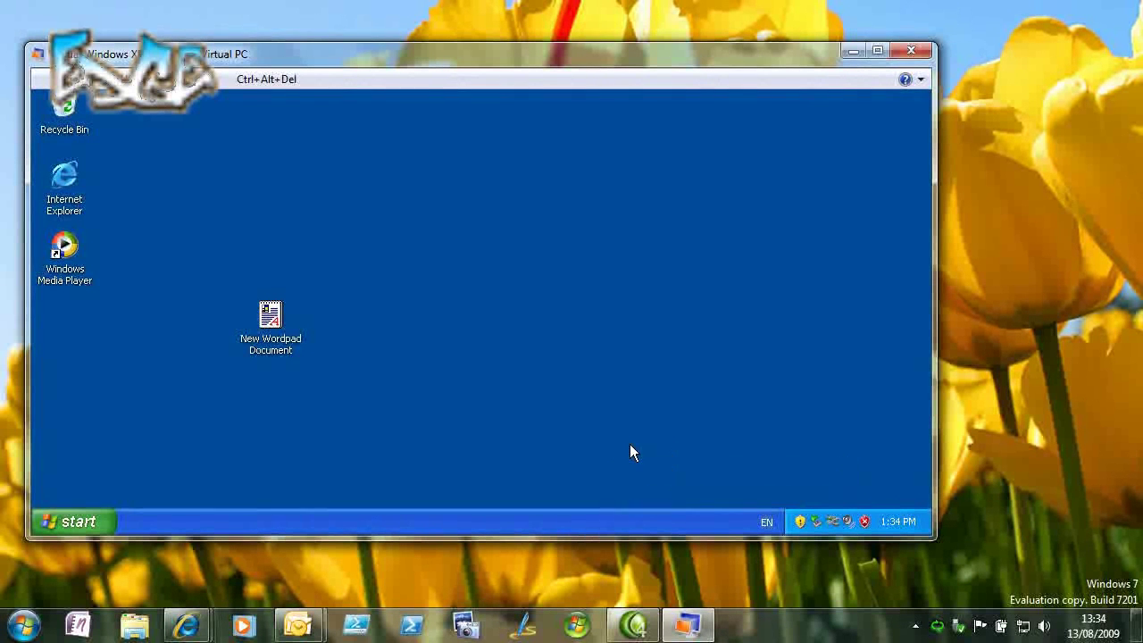
- Open Removable Disk (E:) from My Computer in the XP machine and unlock it with the BitLocker password
click(95, 517)
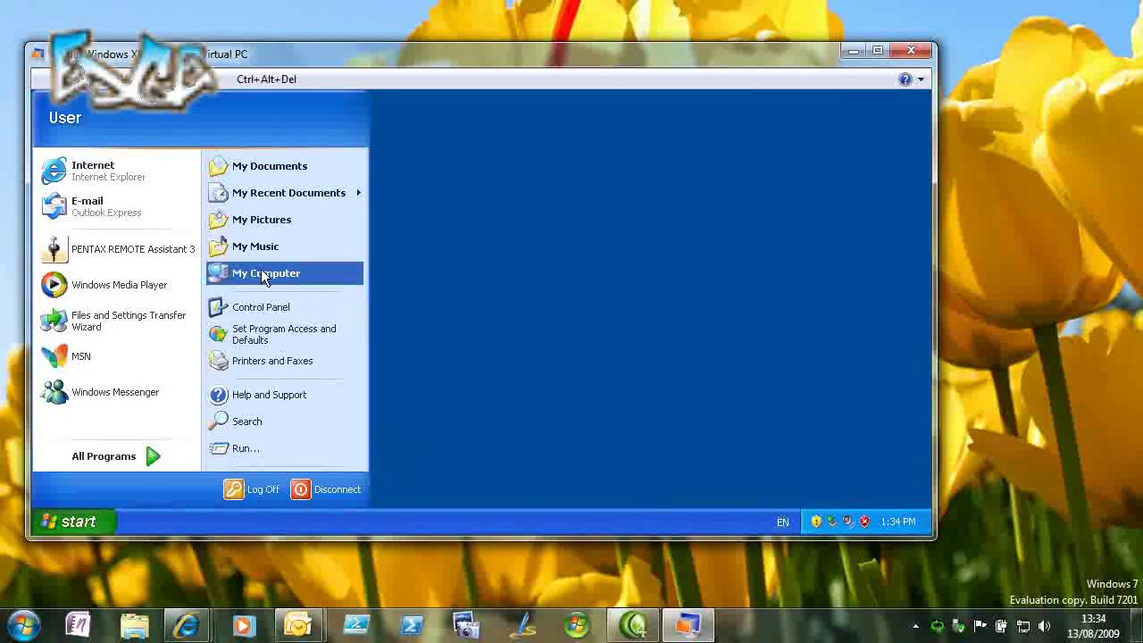
click(261, 269)
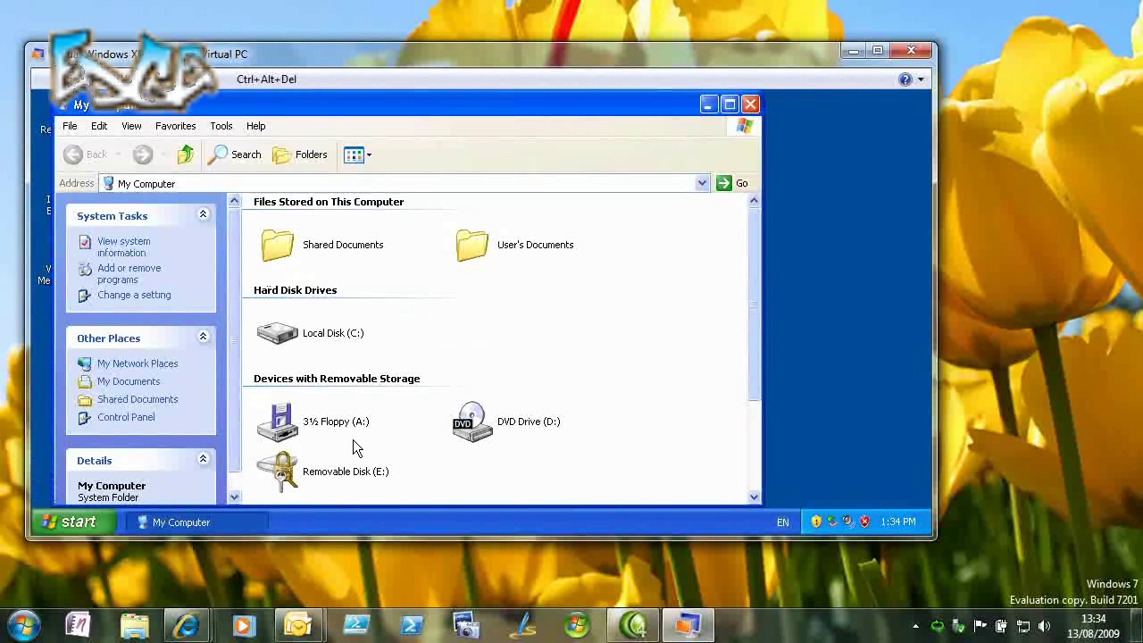
click(332, 473)
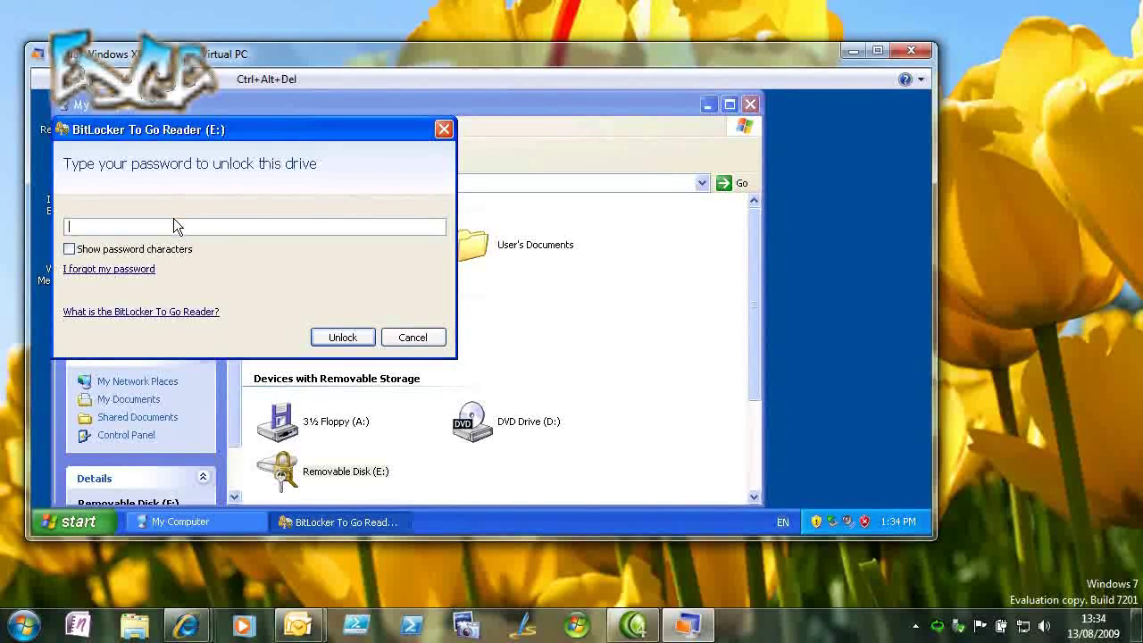
text(••••••••)
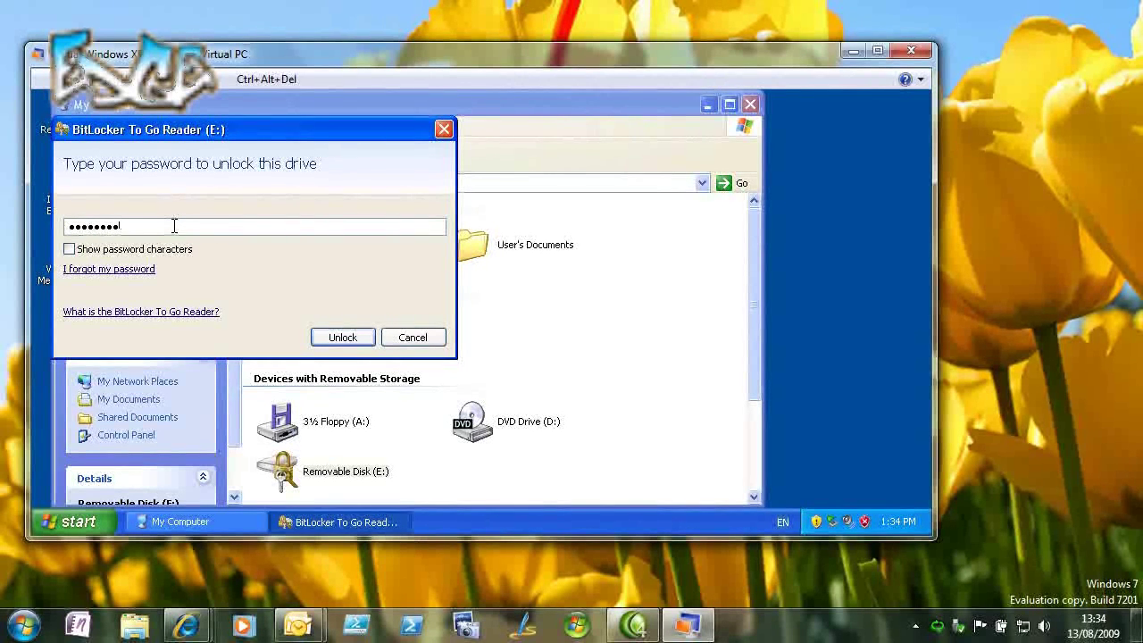
click(336, 345)
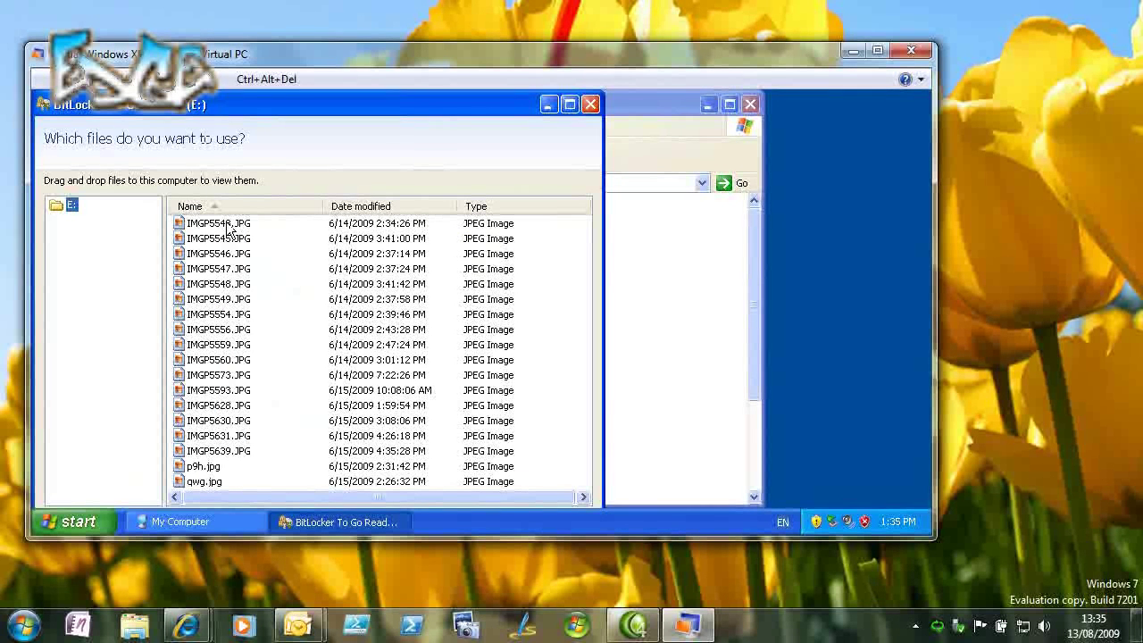
- Copy IMGP5543.JPG from the BitLocker To Go Reader to the XP desktop and close the reader
click(228, 225)
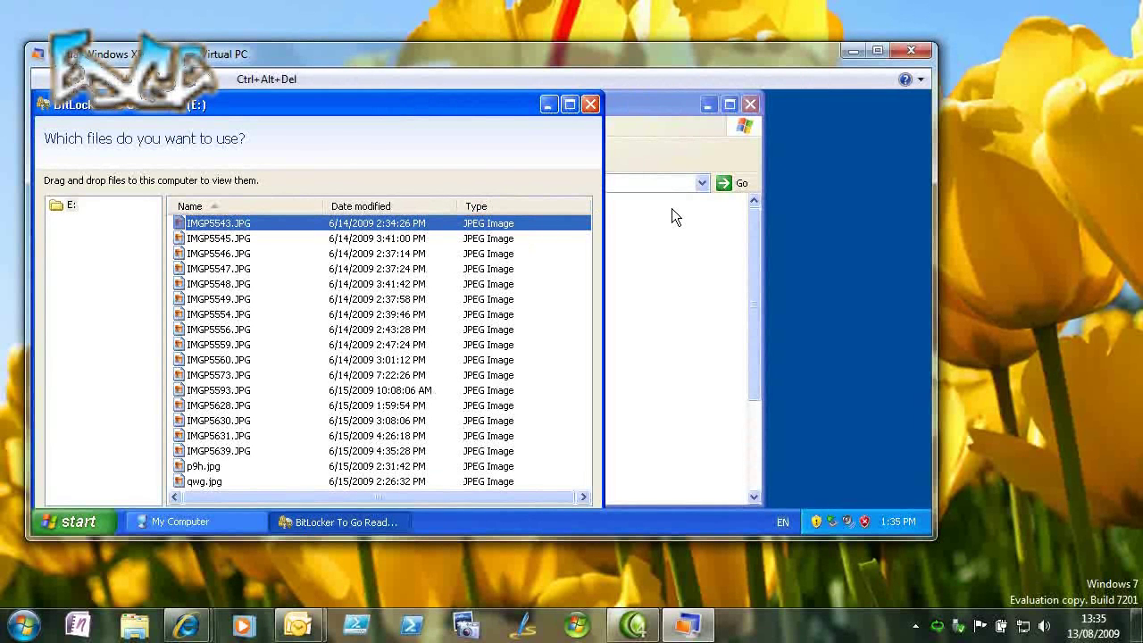
click(883, 207)
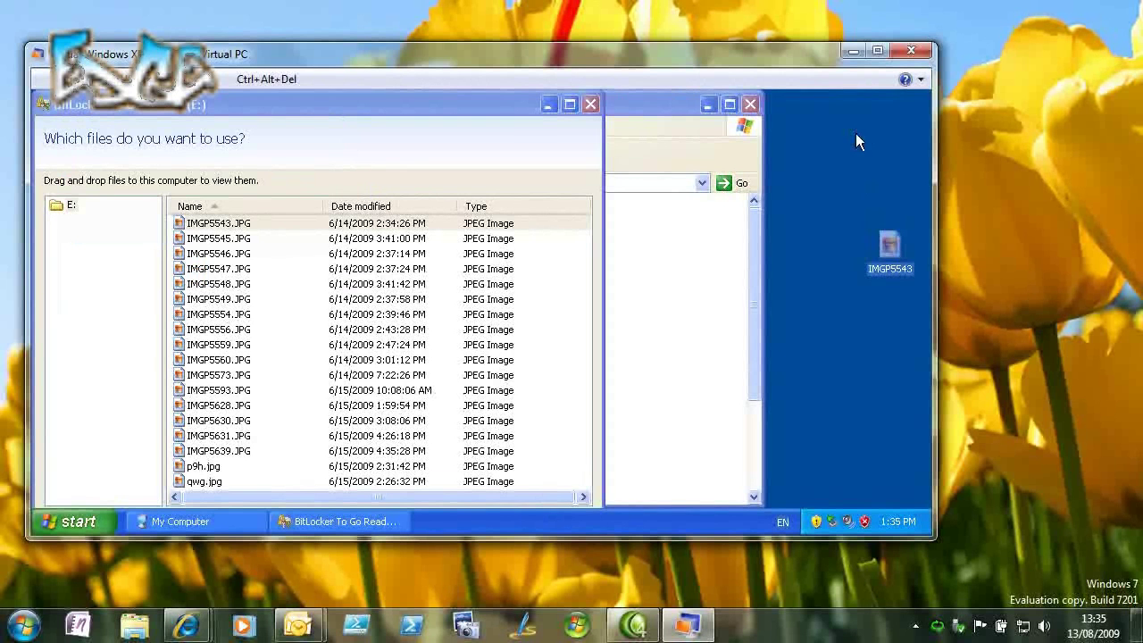
click(593, 105)
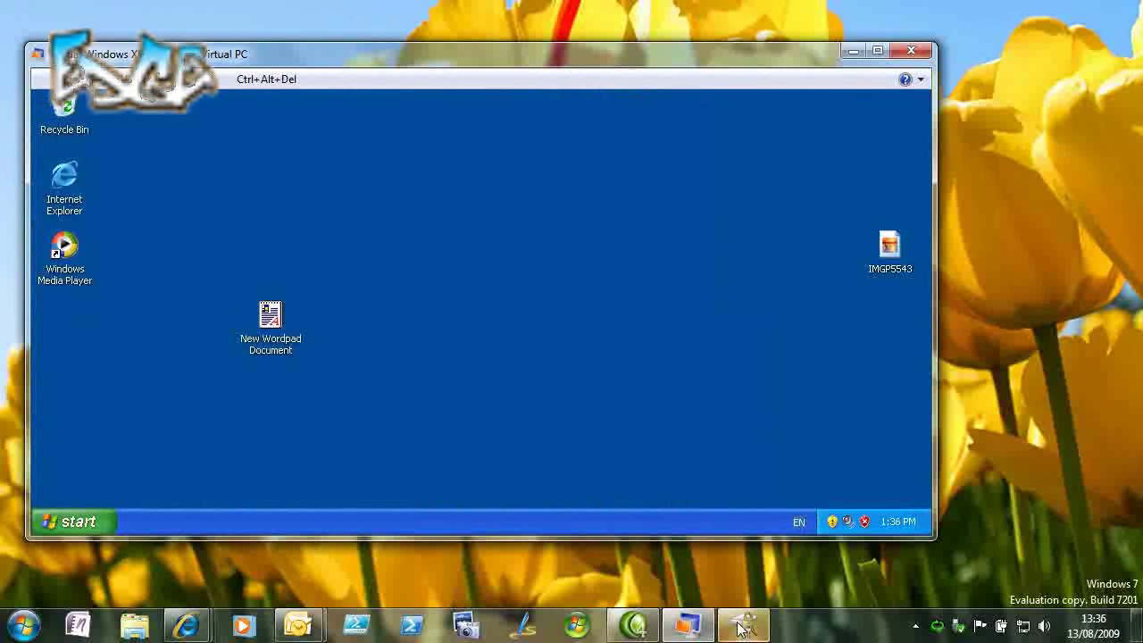
- Bring up the unlock prompt for drive F: on the Windows 7 host and choose recovery for a forgotten password
mouse_move(740, 622)
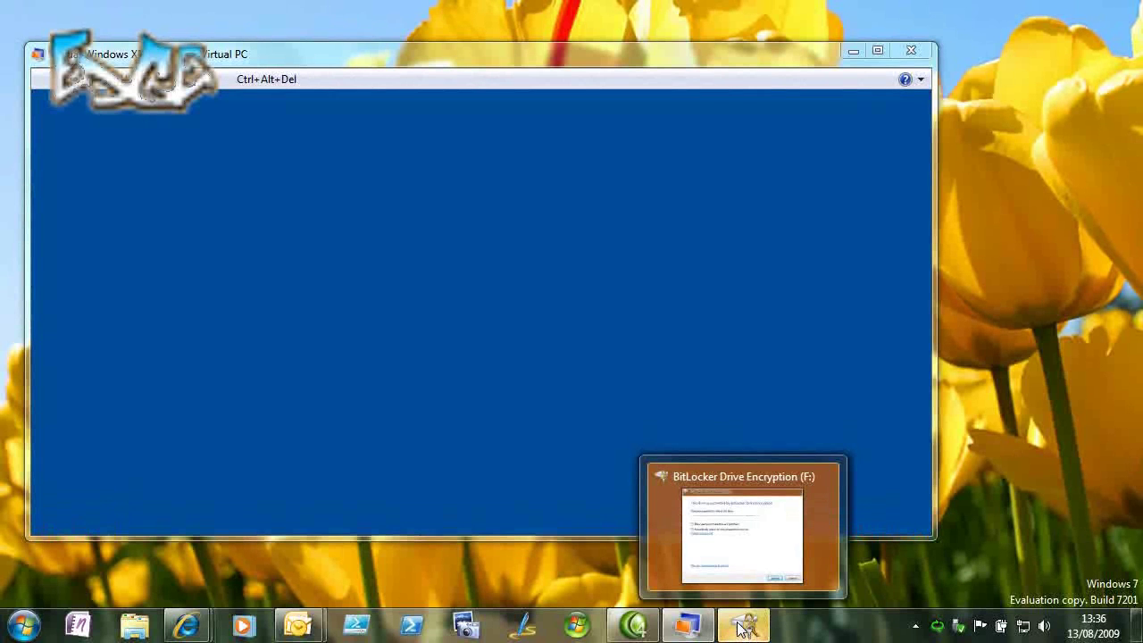
click(742, 628)
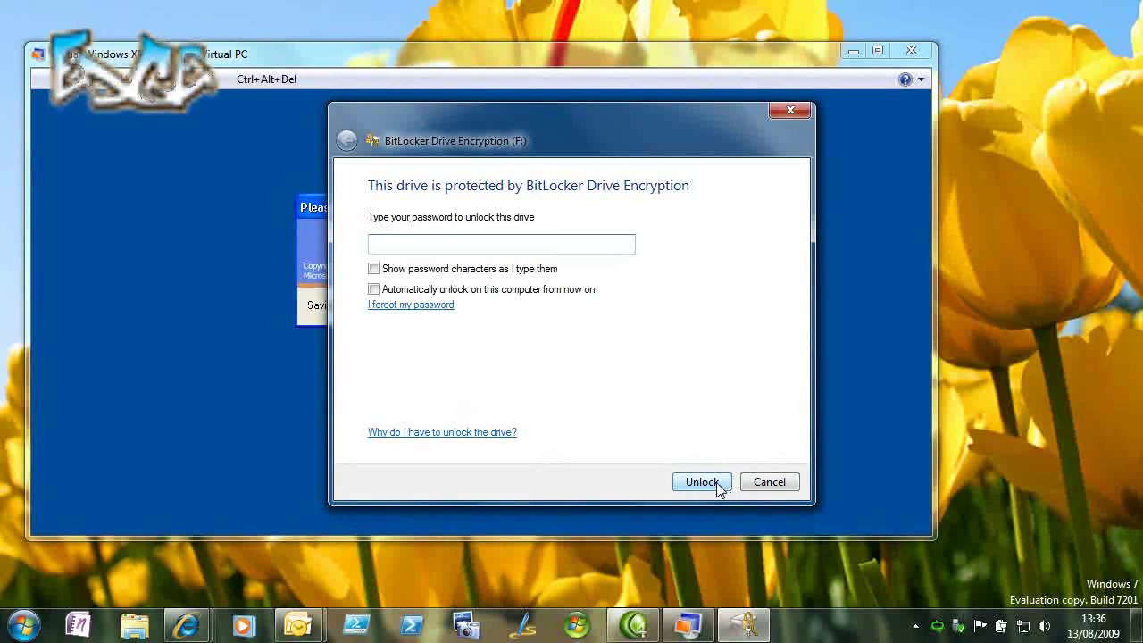
click(449, 306)
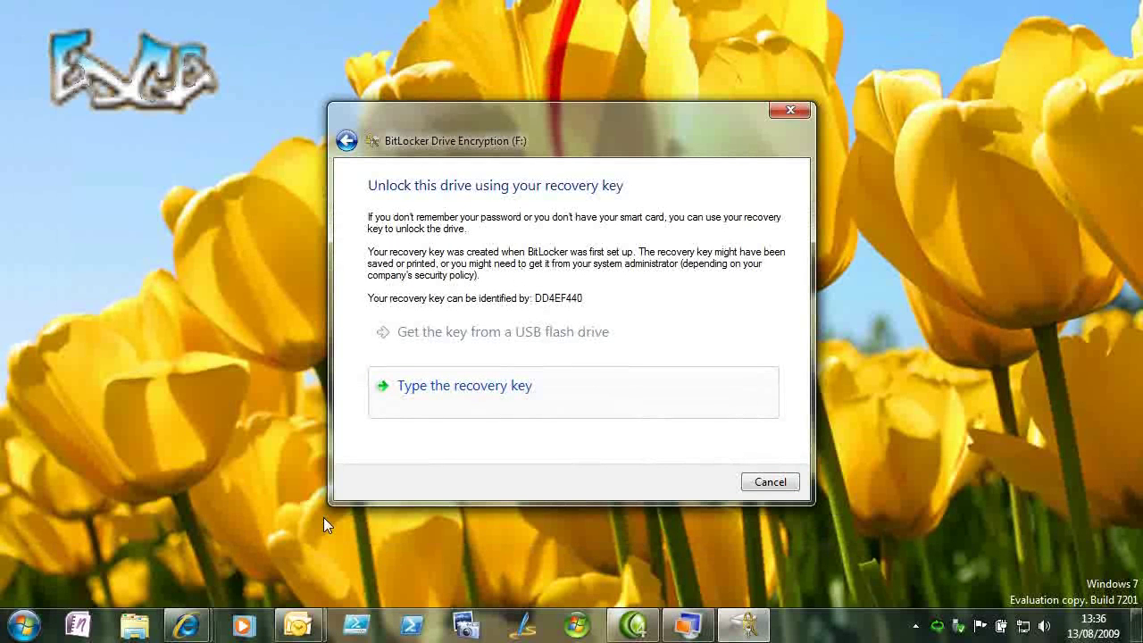
- Open the Documents library sorted by name and preview the BitLocker recovery key text file identified by DD4EF440
click(127, 630)
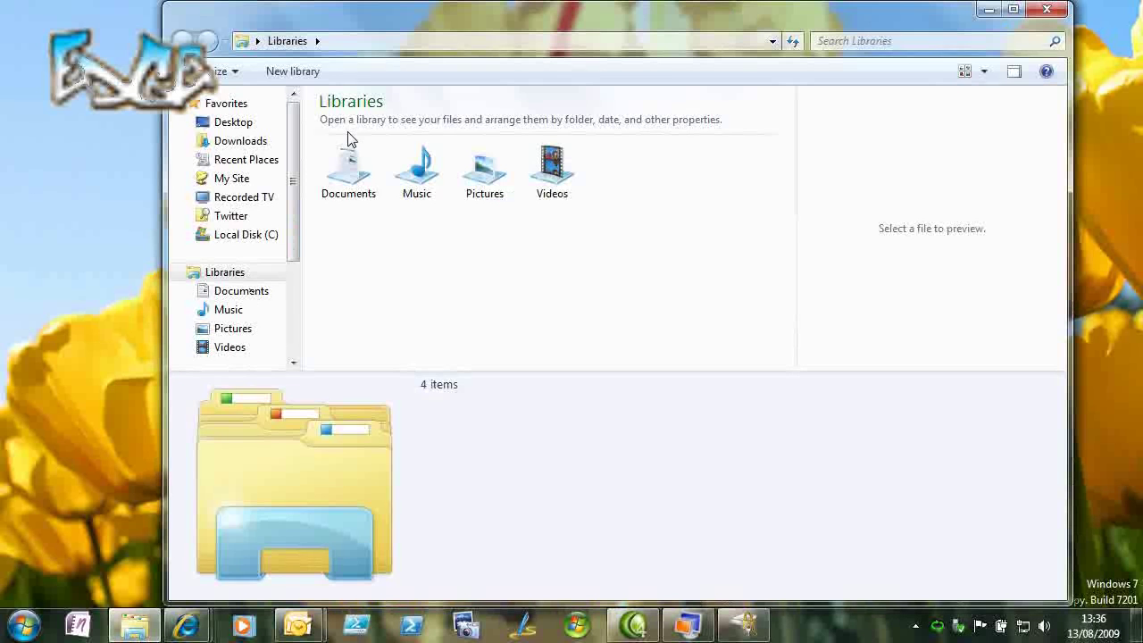
click(349, 158)
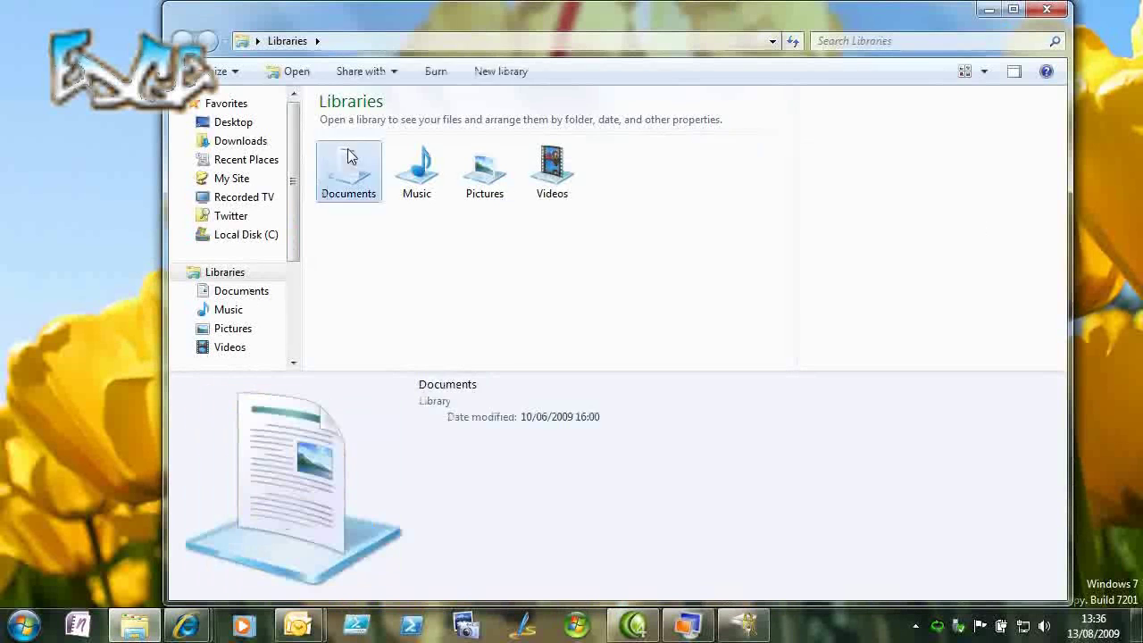
double_click(349, 157)
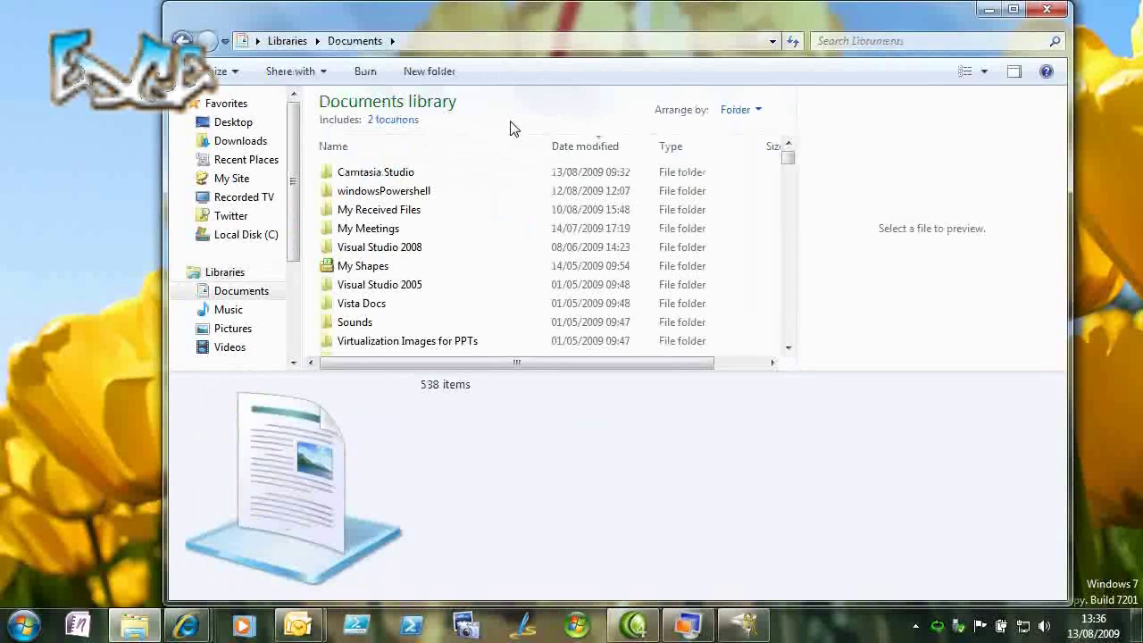
click(502, 171)
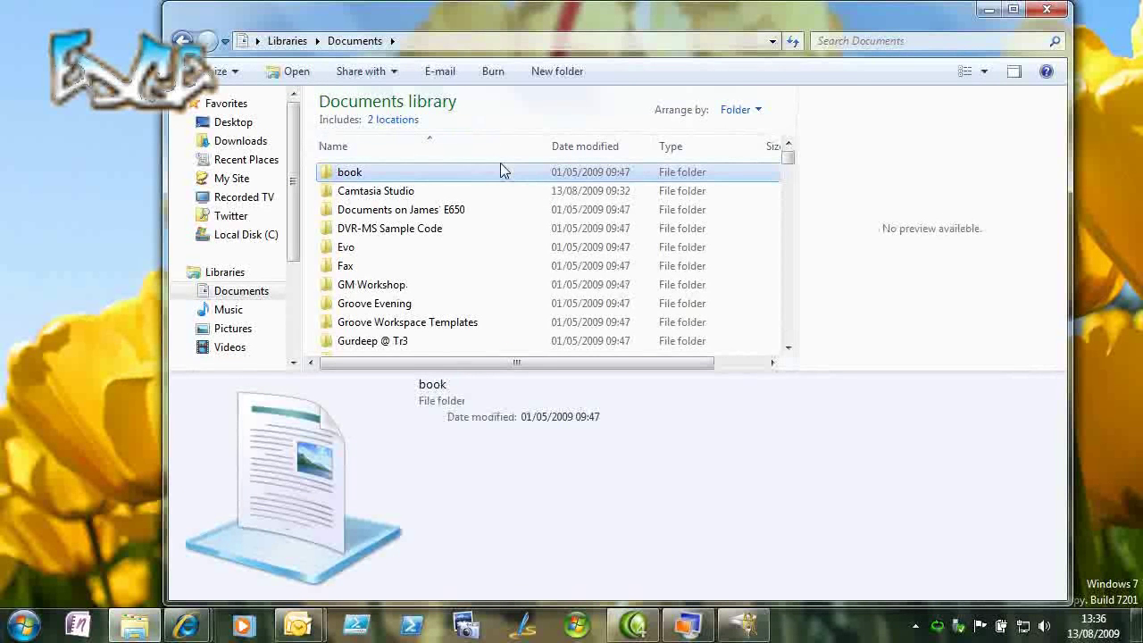
key(b)
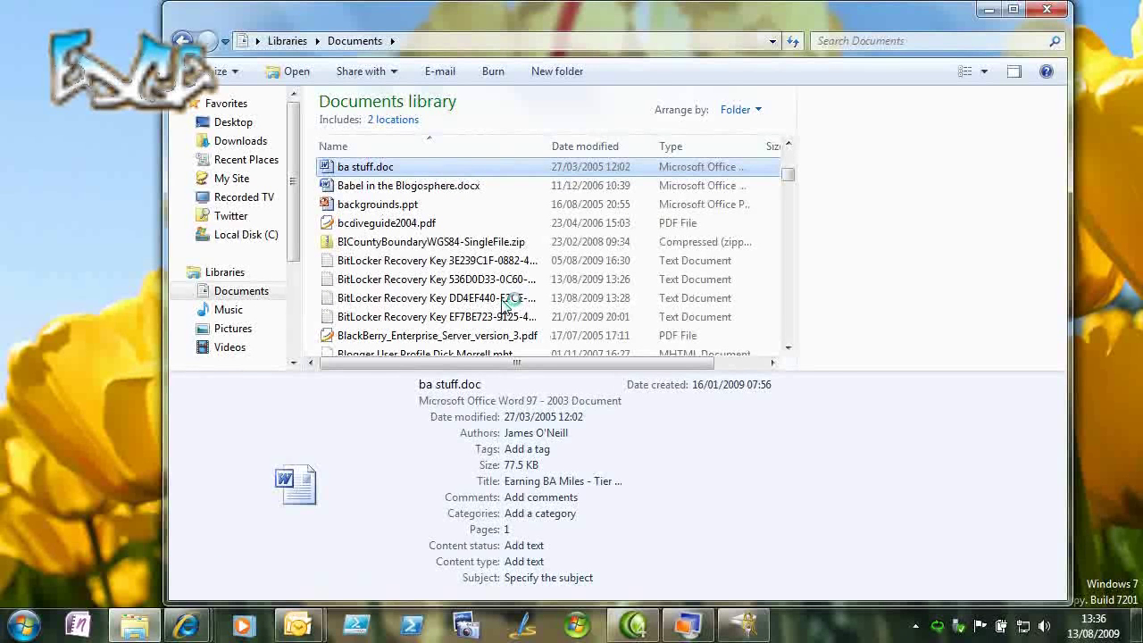
click(503, 300)
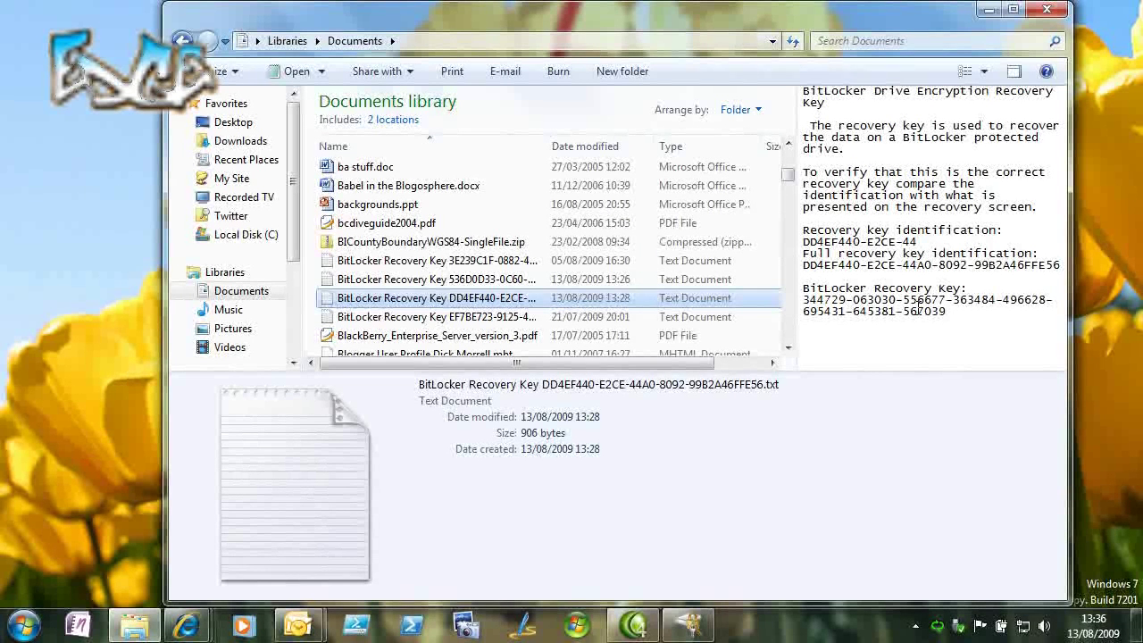
- Return to the BitLocker unlock prompt for drive F:, choose to type the recovery key, and show the full key identification
mouse_move(698, 633)
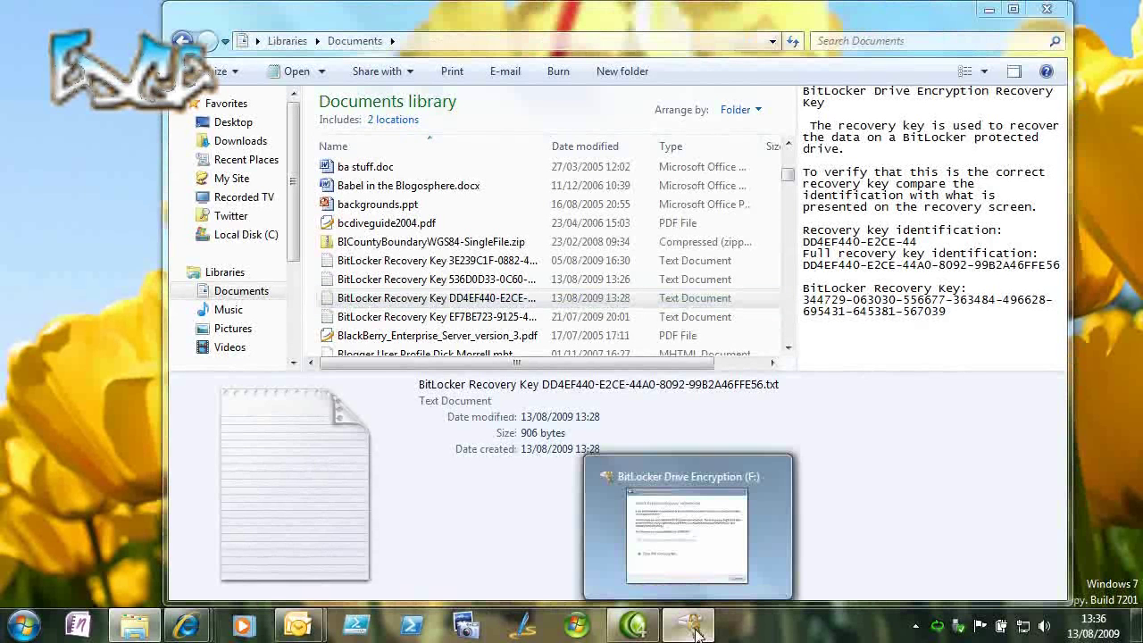
click(697, 633)
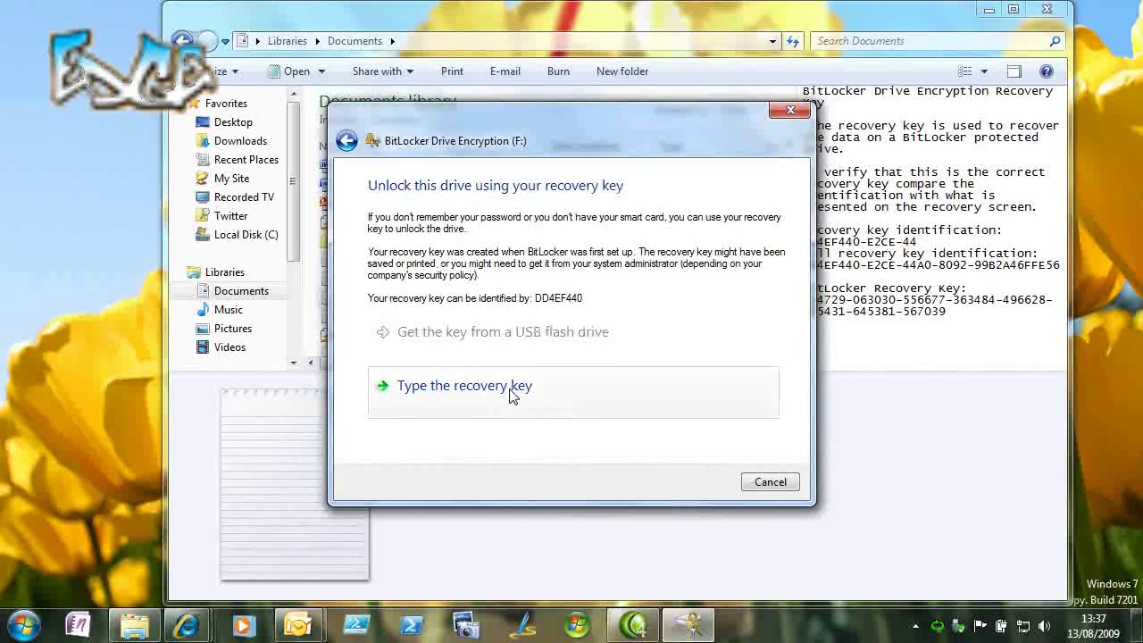
click(513, 395)
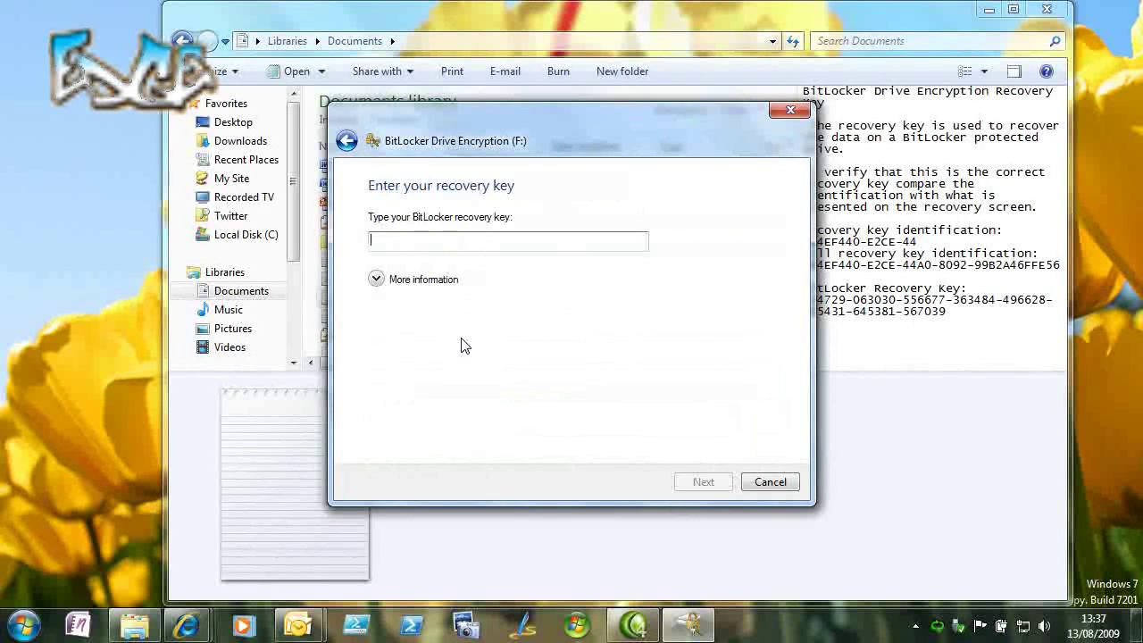
click(377, 280)
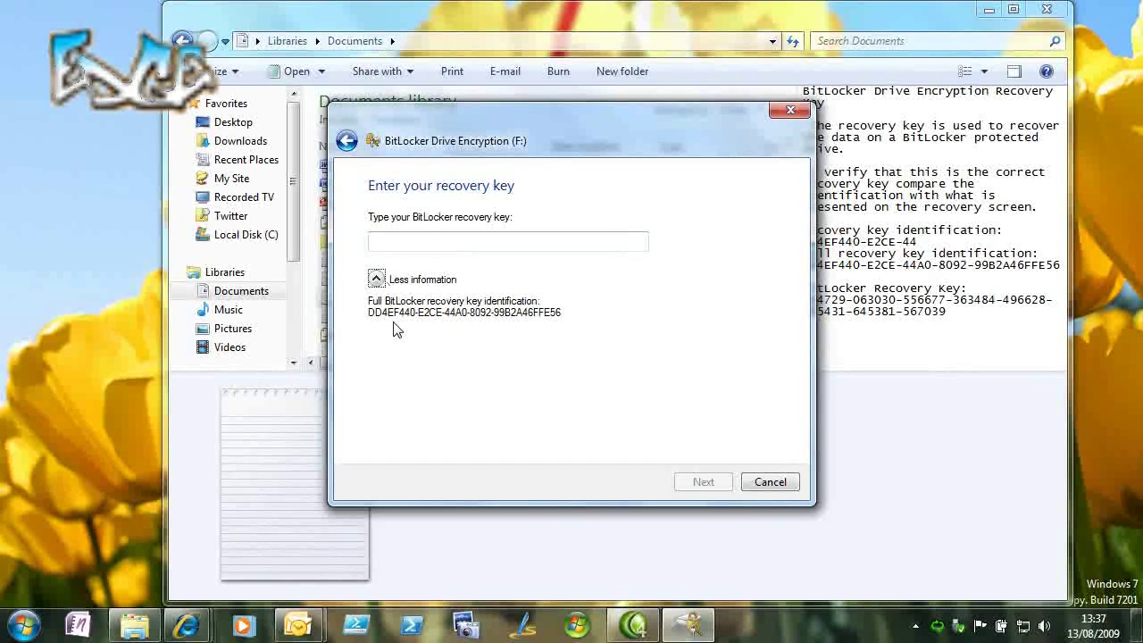